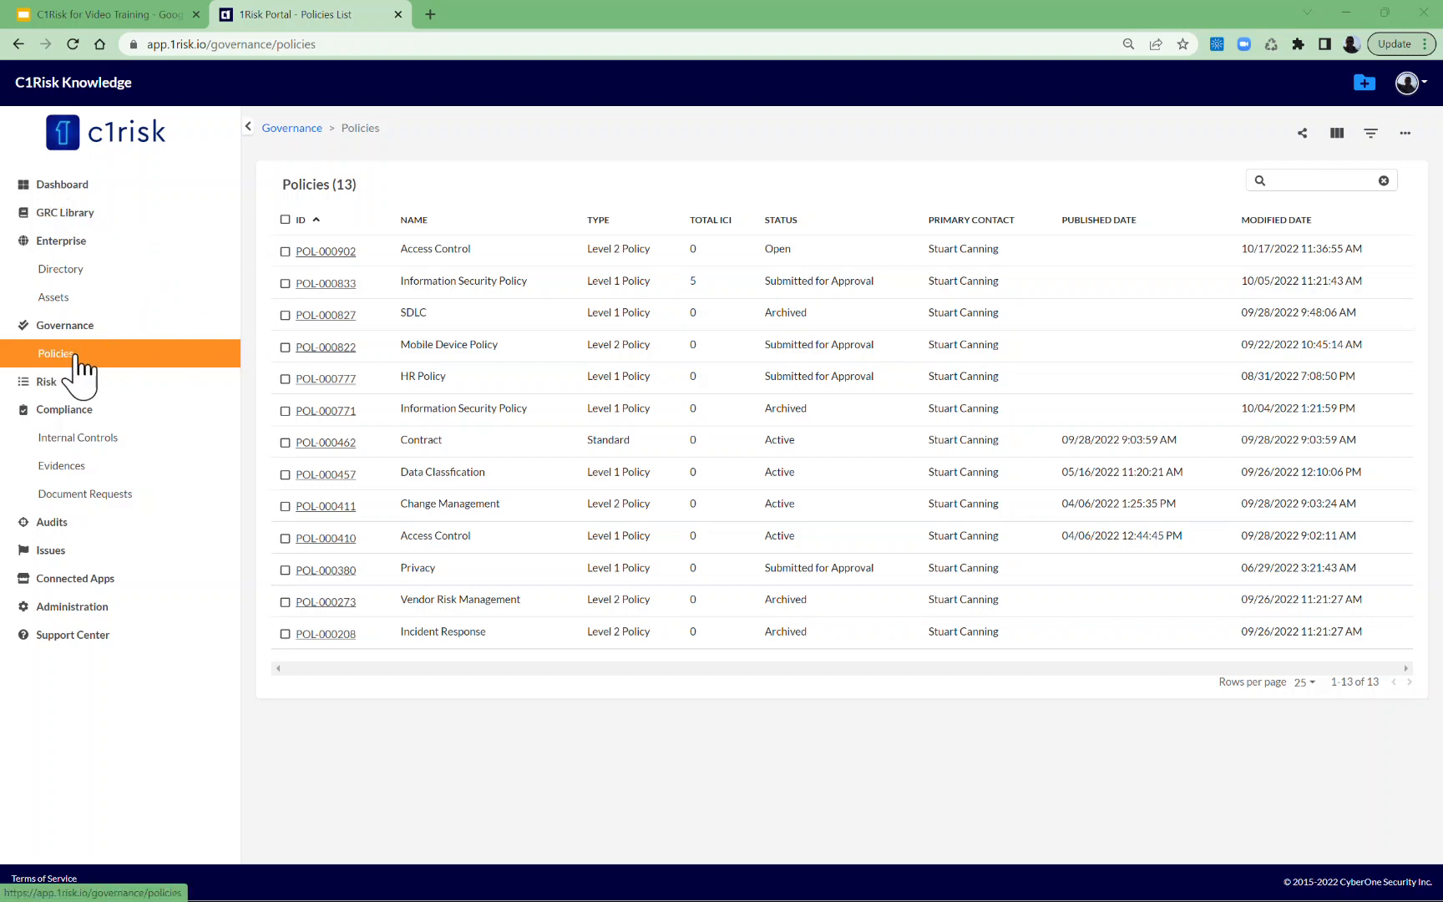
Open the POL-000902 Access Control policy in a separate browser tab and review its details and control libraries.
middle_click(326, 251)
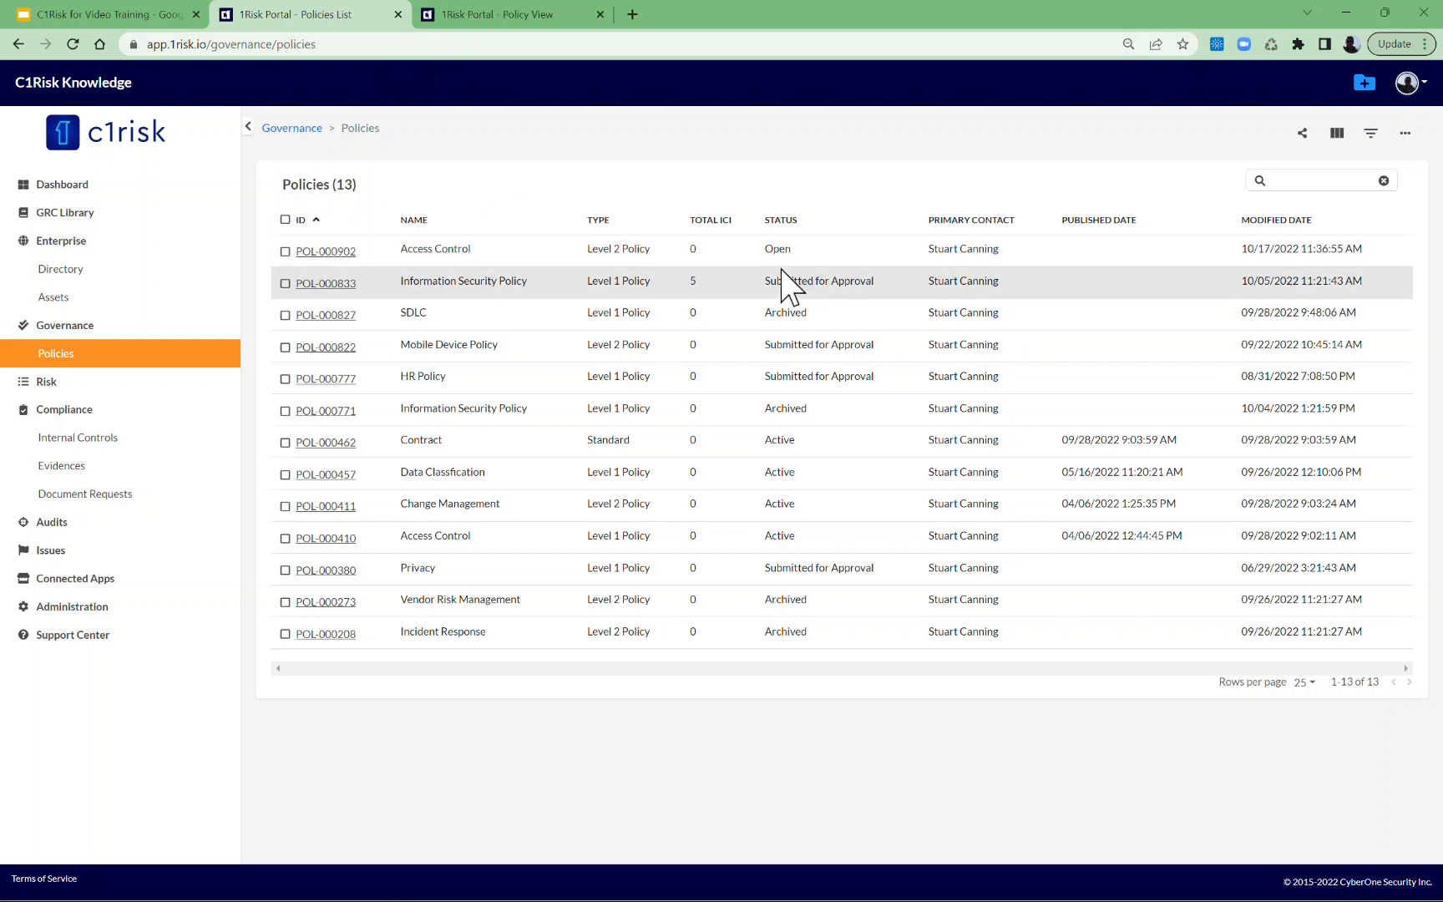
click(511, 19)
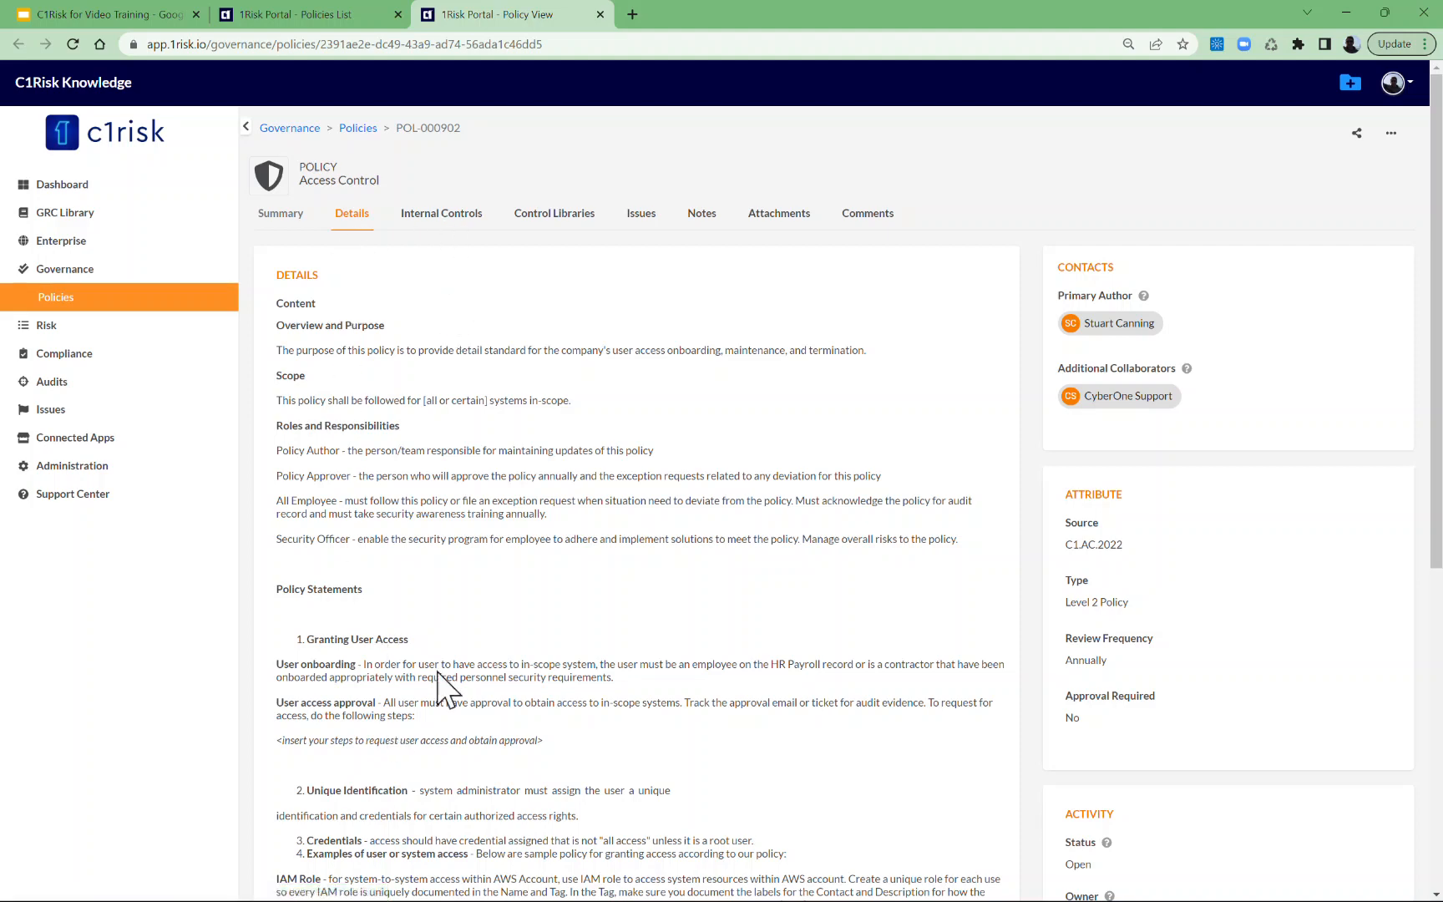
scroll(548, 542, down, 4)
scroll(548, 541, up, 4)
click(436, 241)
click(557, 221)
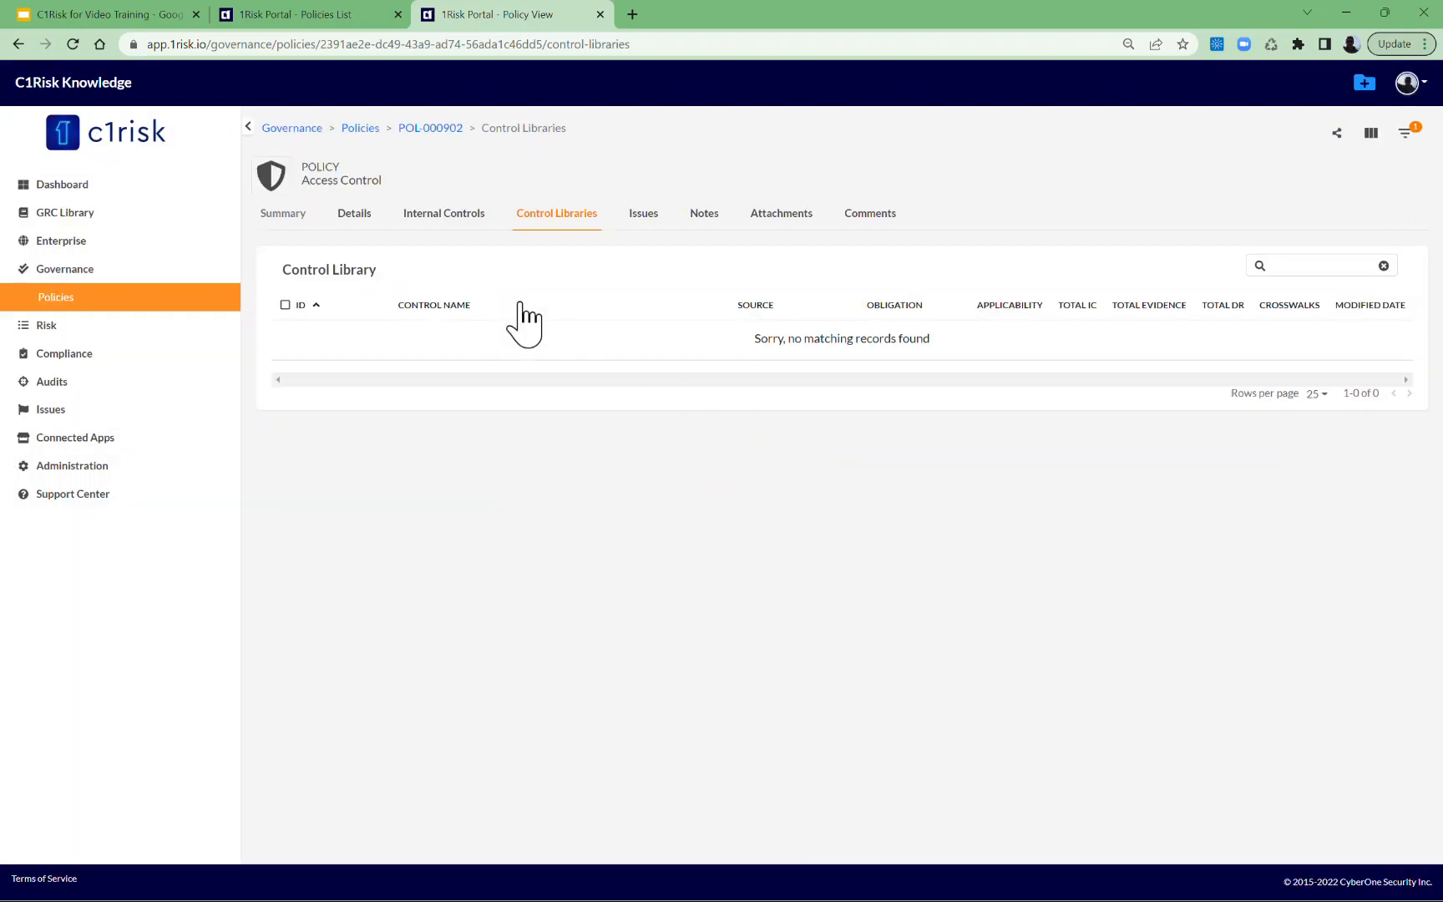
click(349, 218)
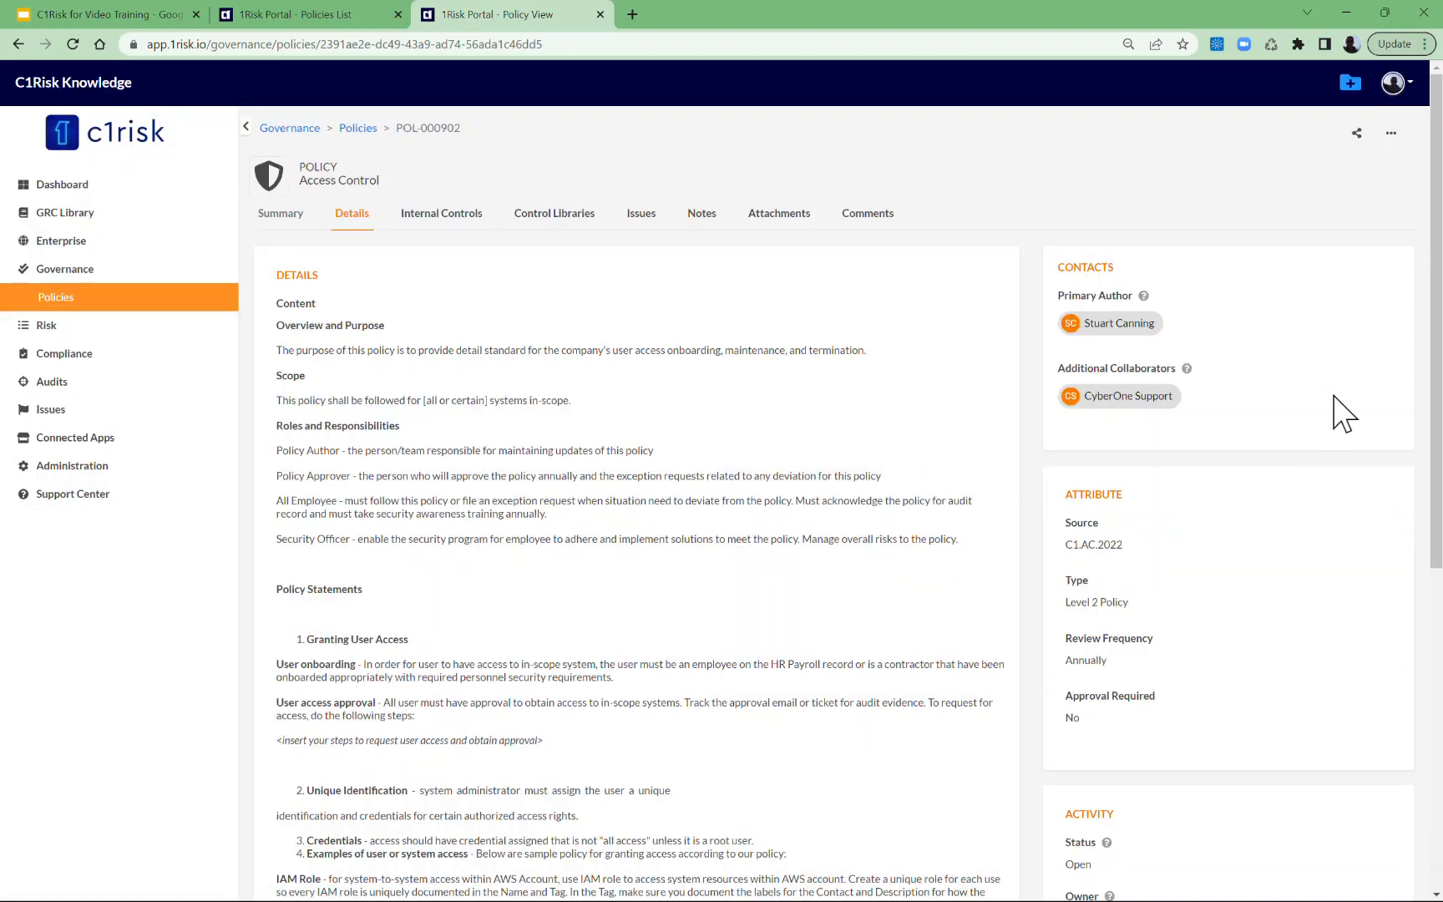
Open the Access Control policy for editing, review its fields, and save it.
drag(1437, 272, 1439, 307)
click(1390, 74)
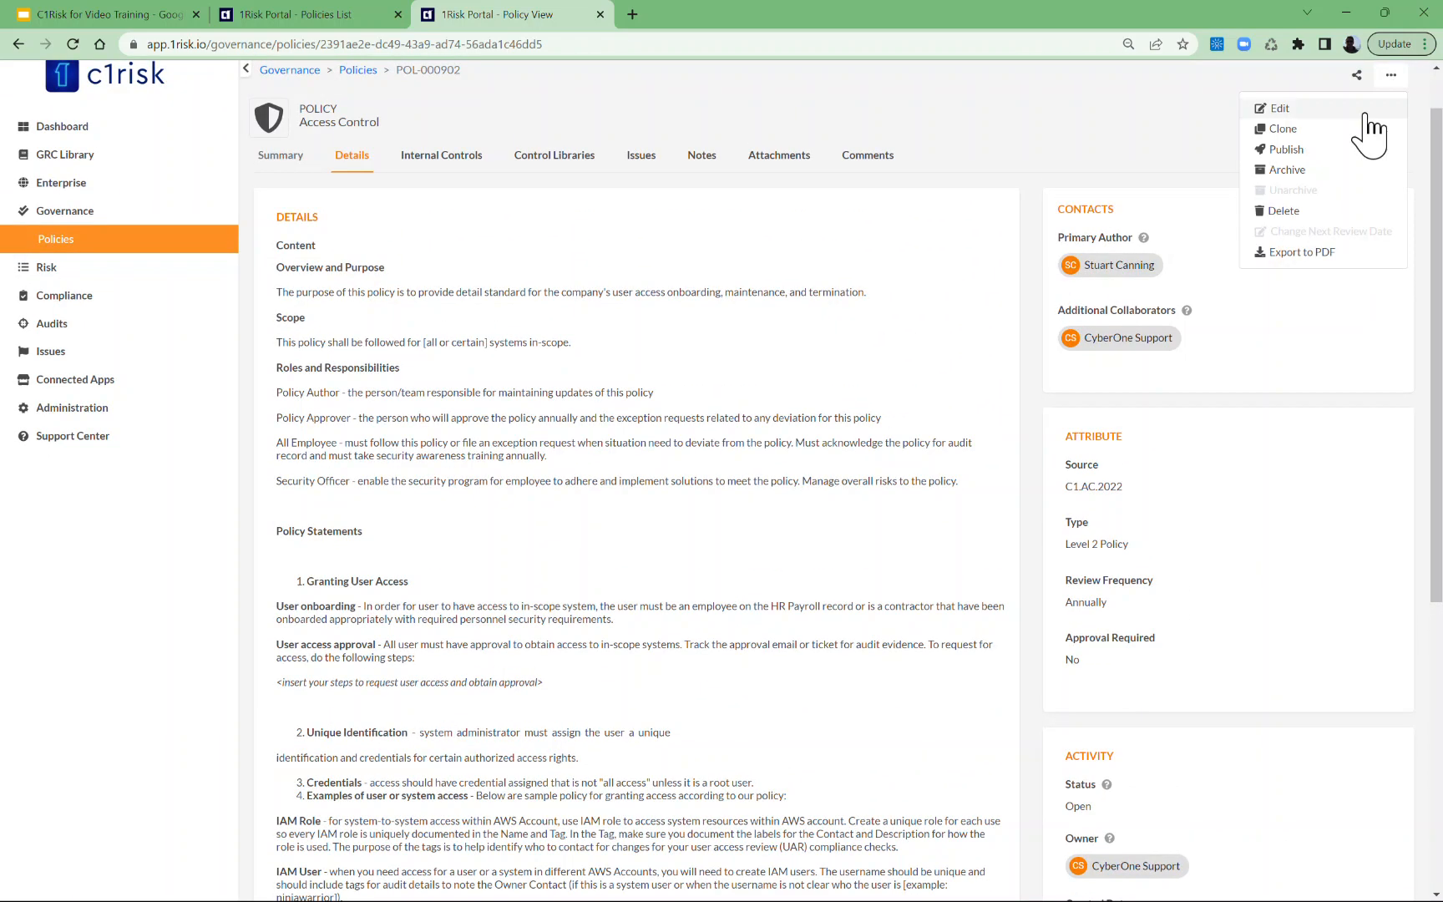
click(1290, 111)
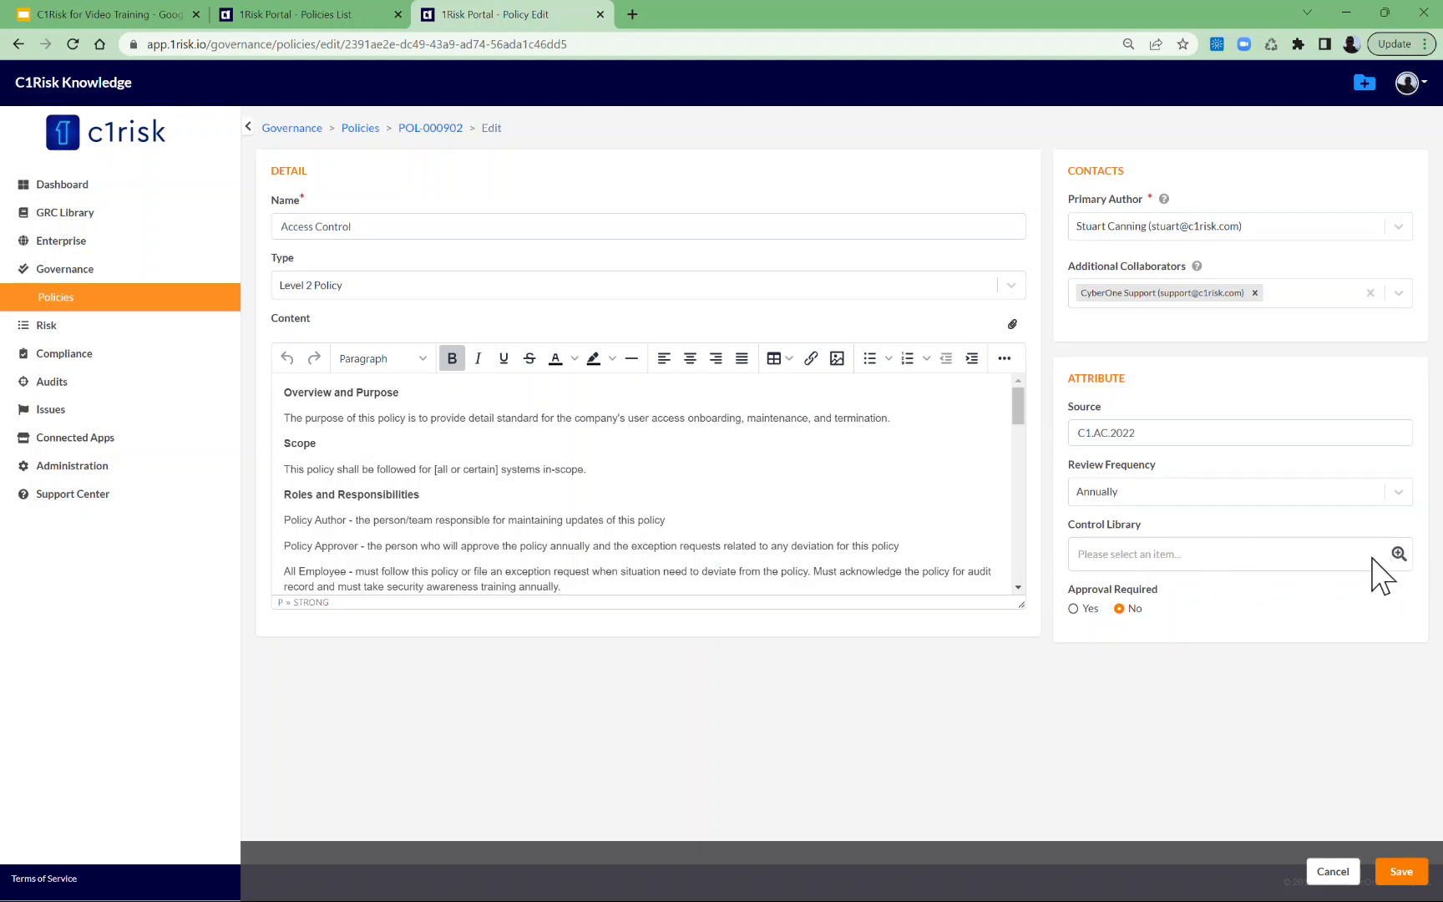
click(1400, 874)
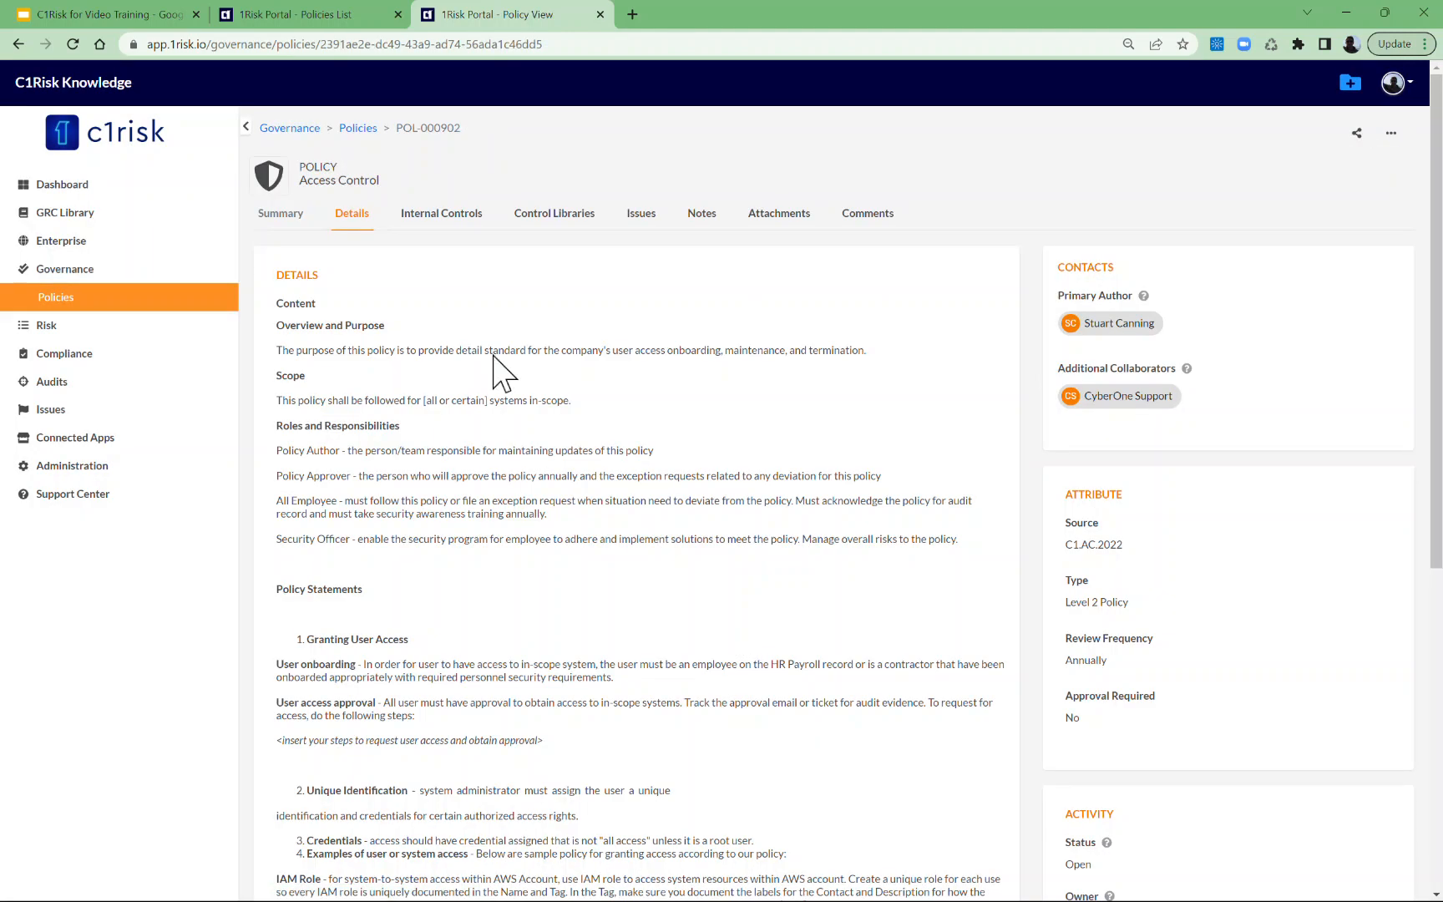
Look up existing internal controls for the Access Control policy and filter the lookup list by A09.
click(442, 214)
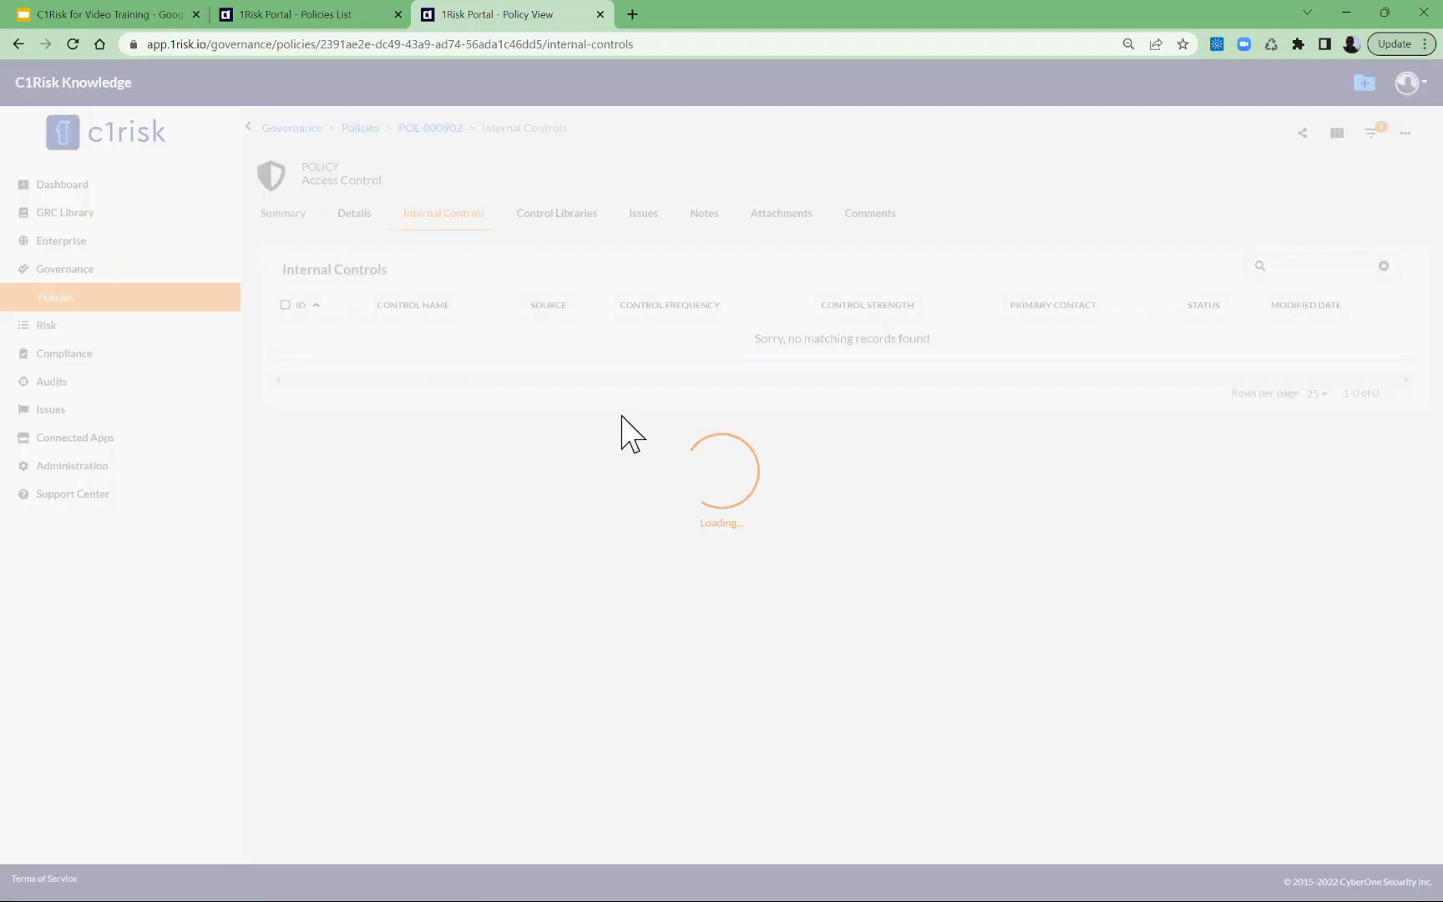
click(1406, 135)
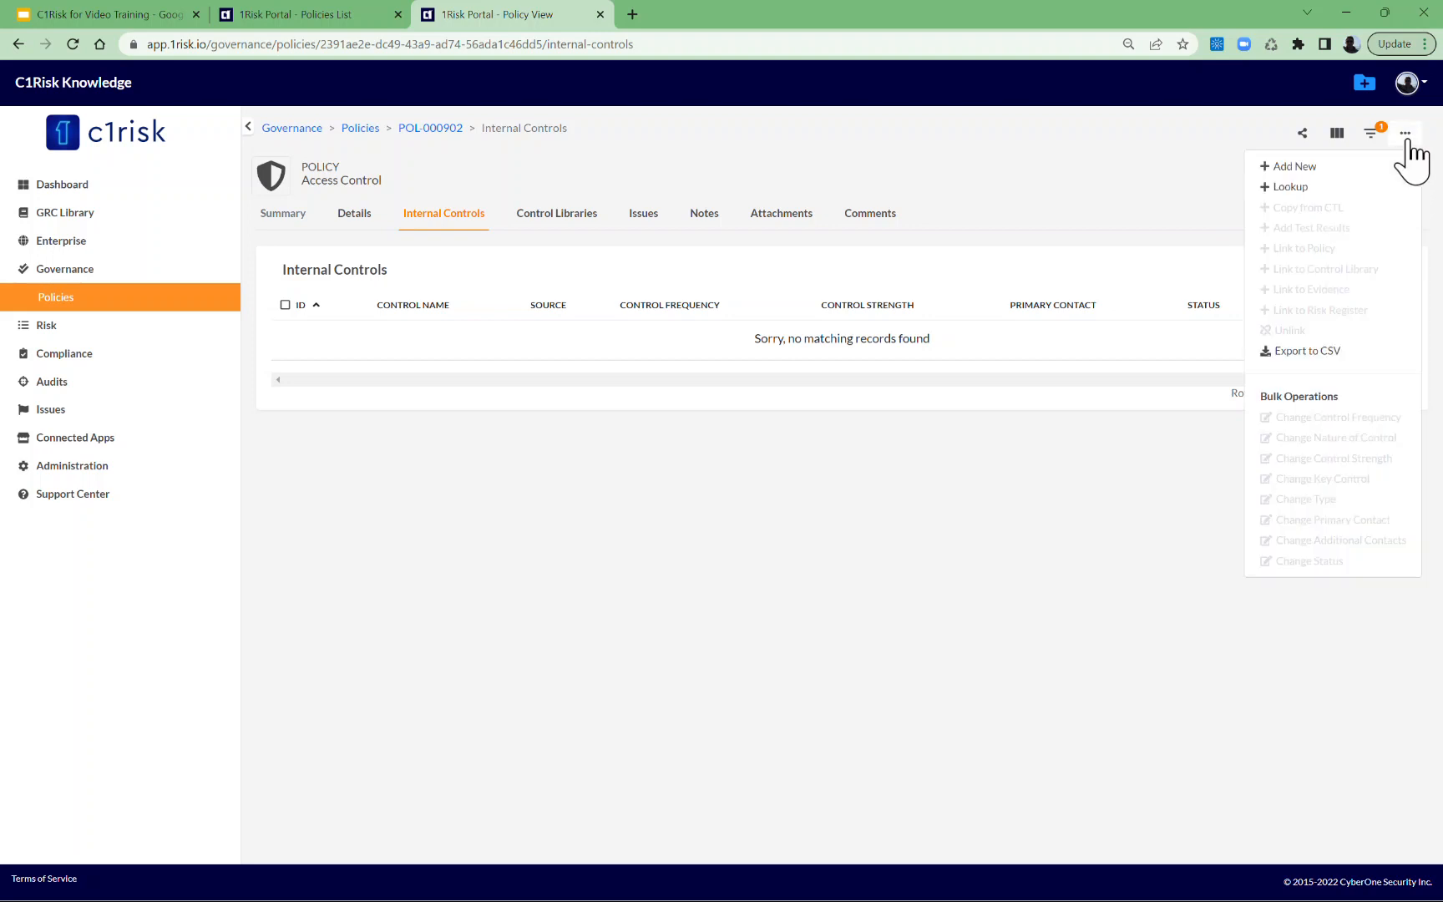
click(1289, 189)
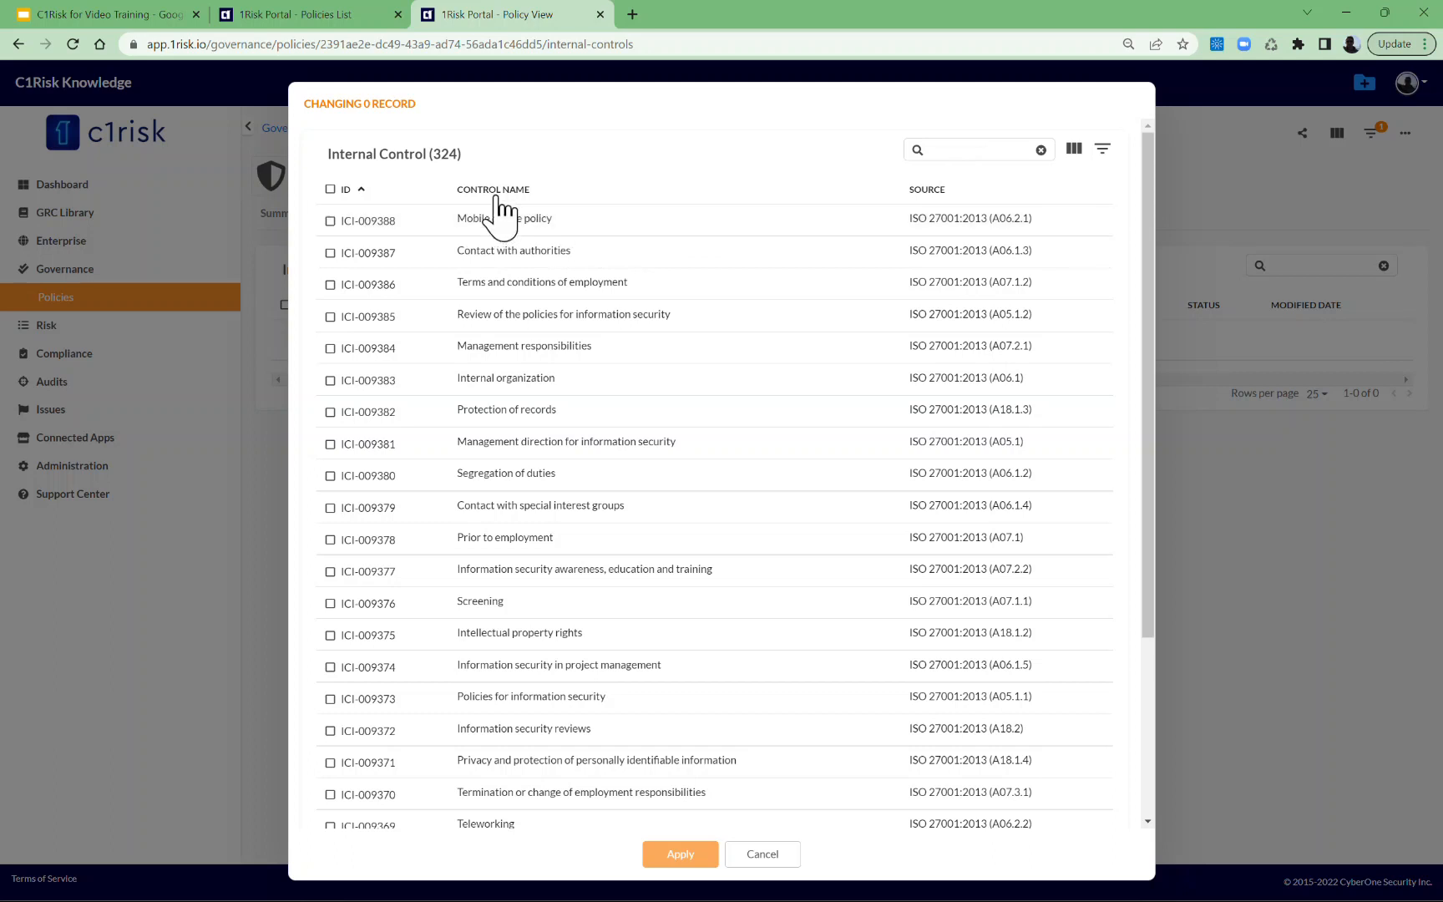
click(997, 152)
text(A09)
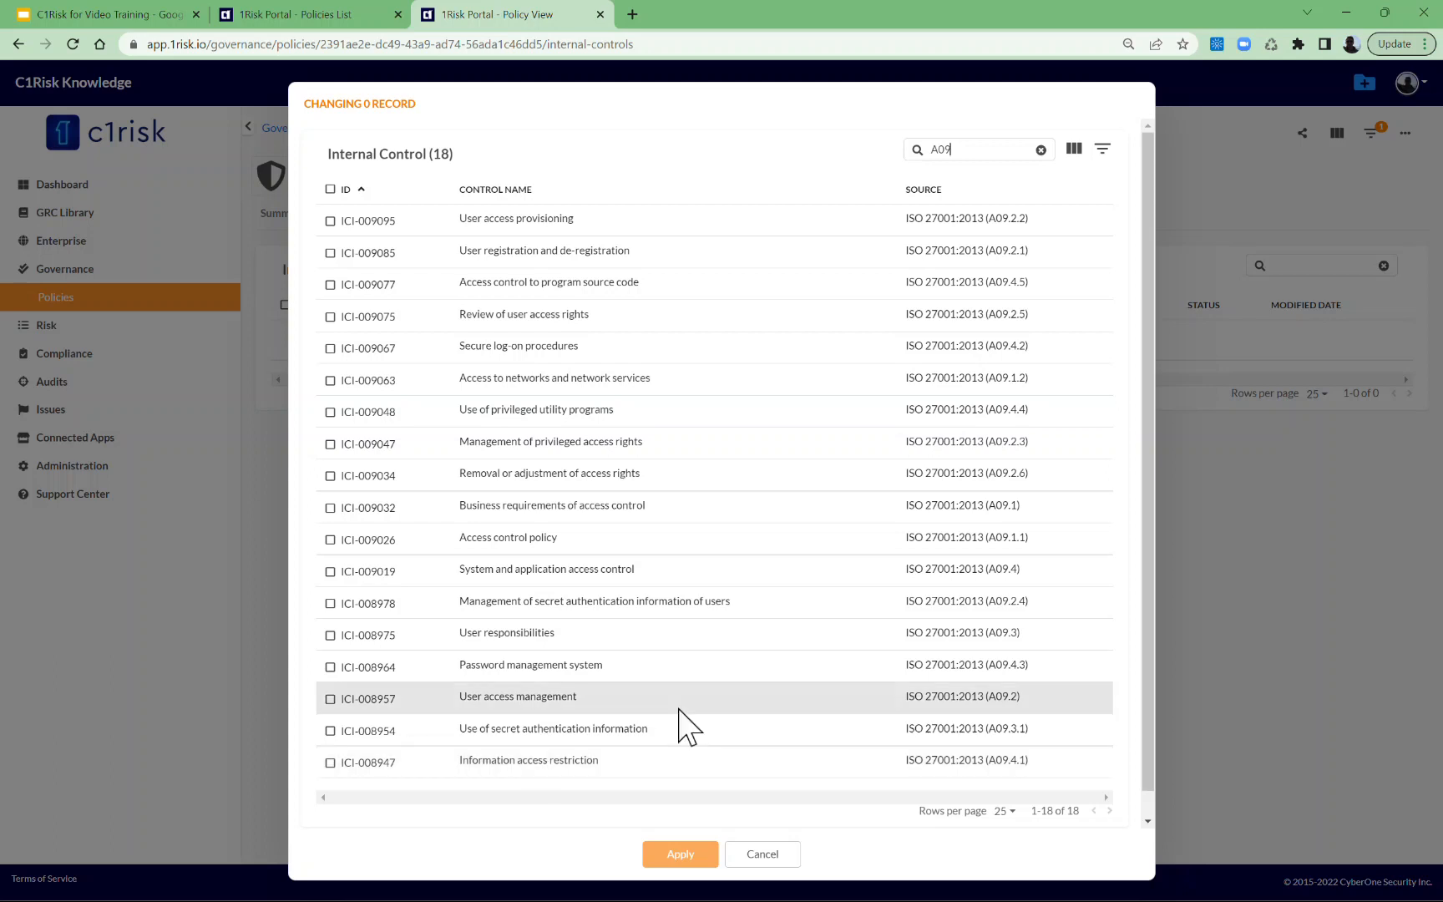
Link all filtered controls to the policy except Information access restriction, System and application access control, and Removal or adjustment of access rights.
click(330, 189)
click(330, 763)
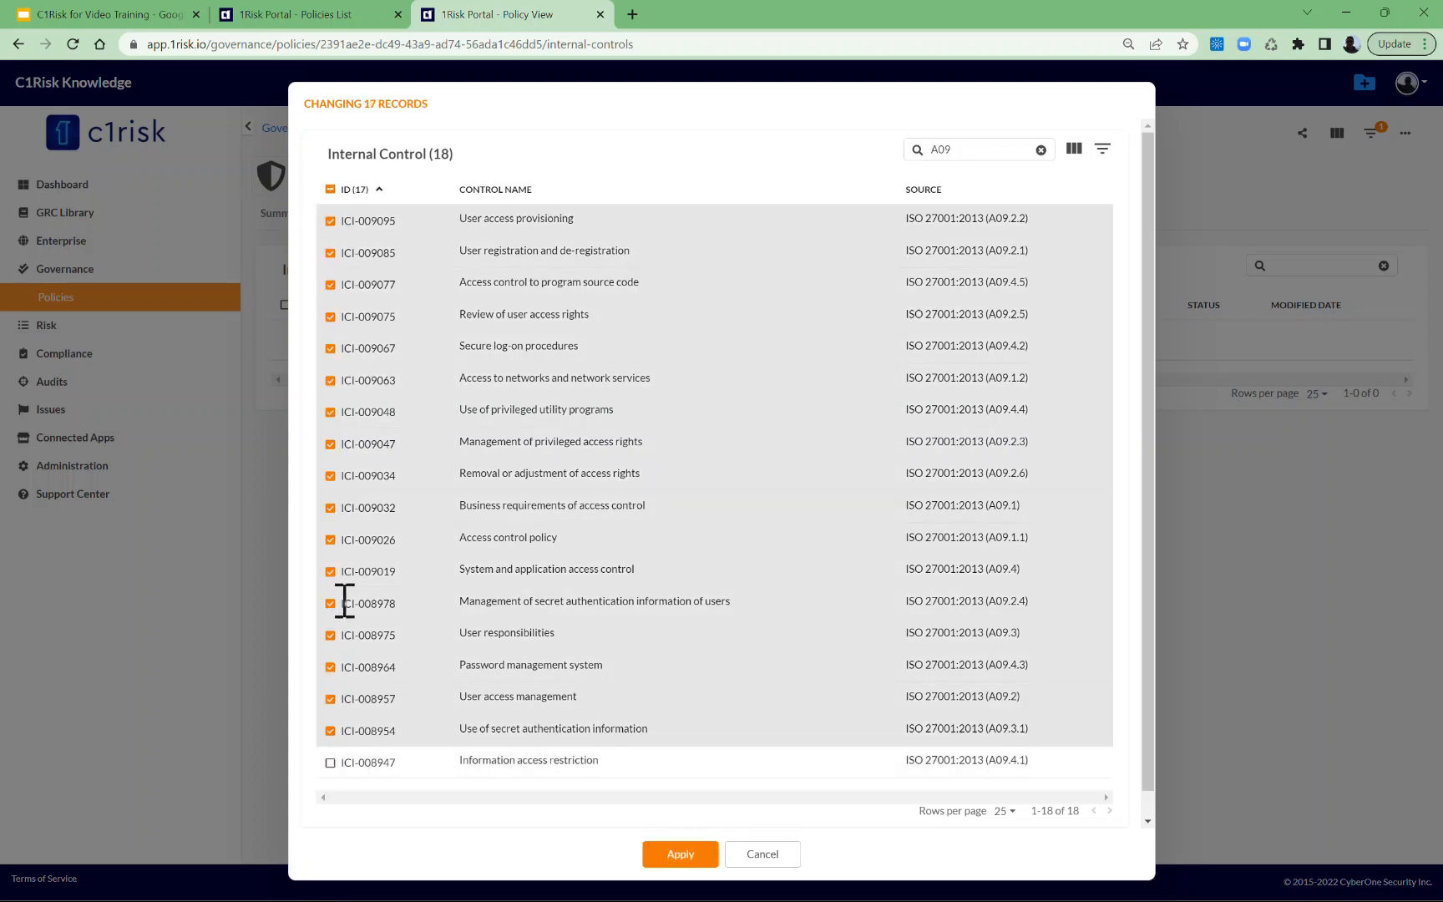
click(330, 571)
click(330, 476)
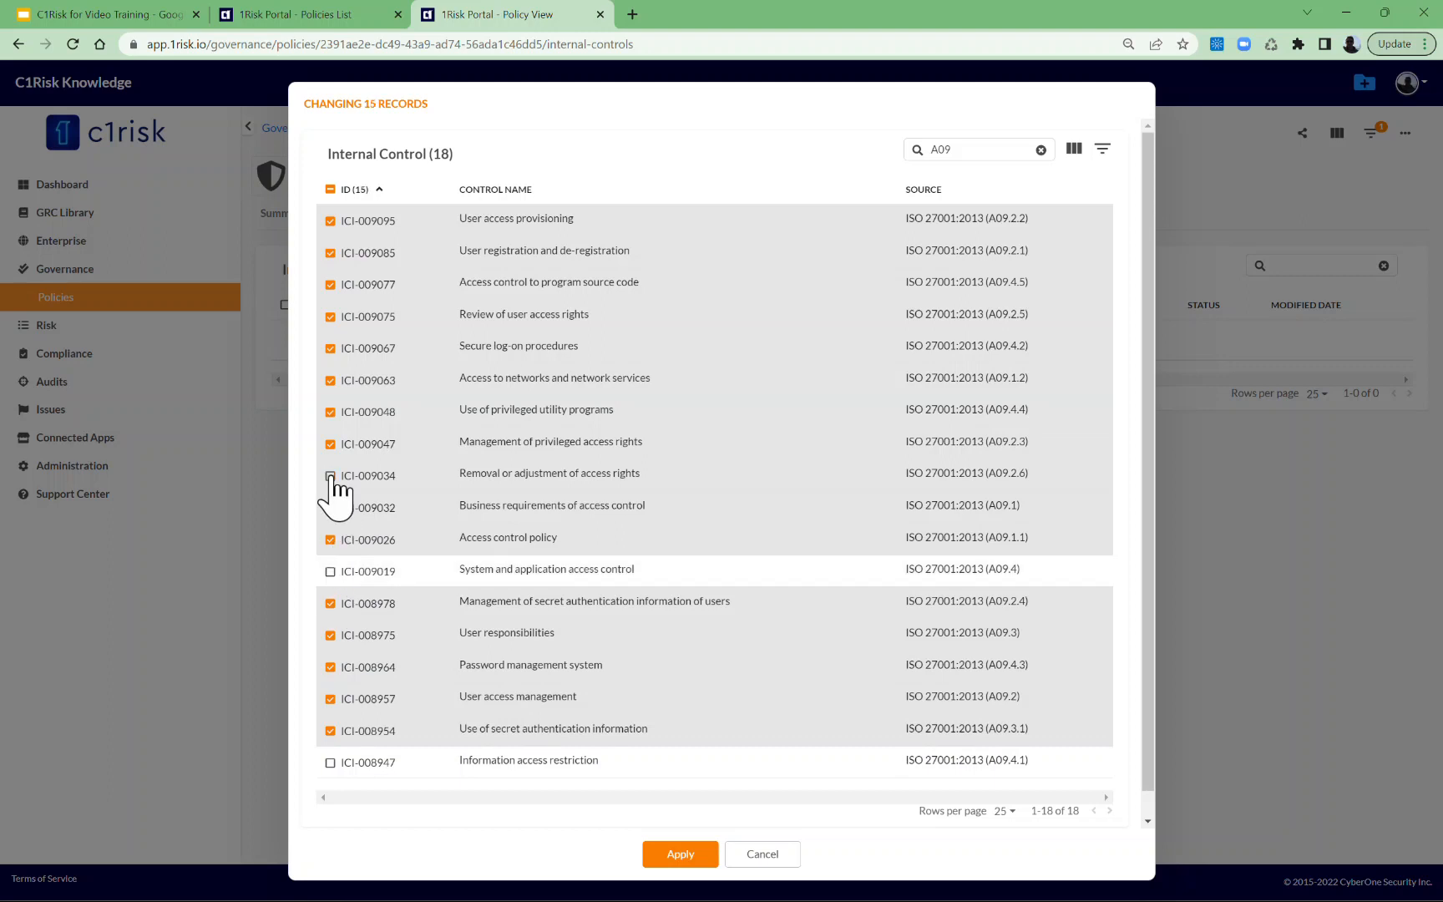
click(673, 855)
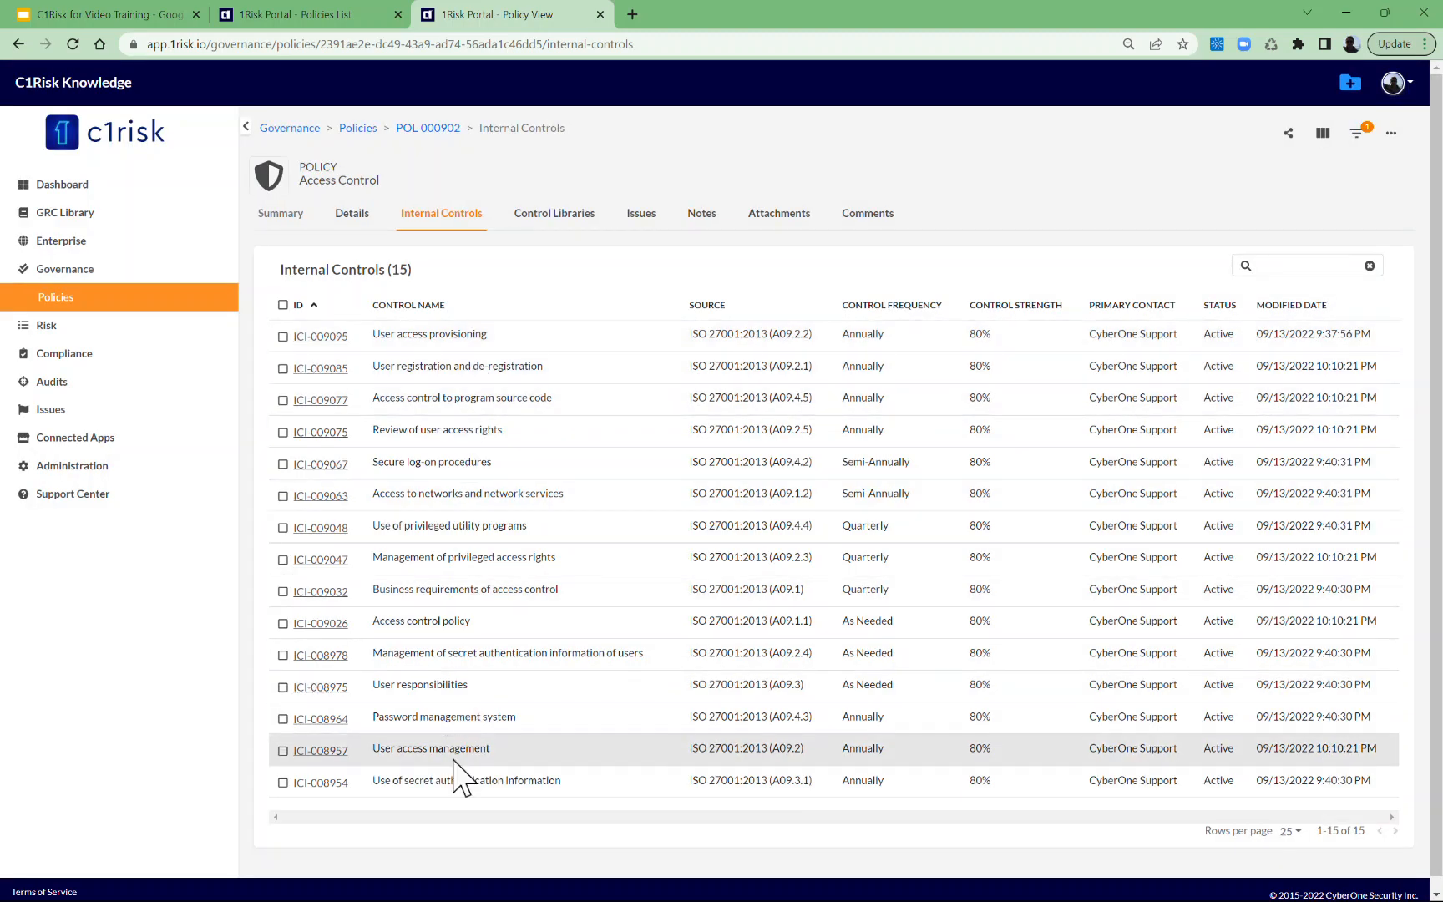
Review the policy's linked control libraries and internal controls.
click(571, 235)
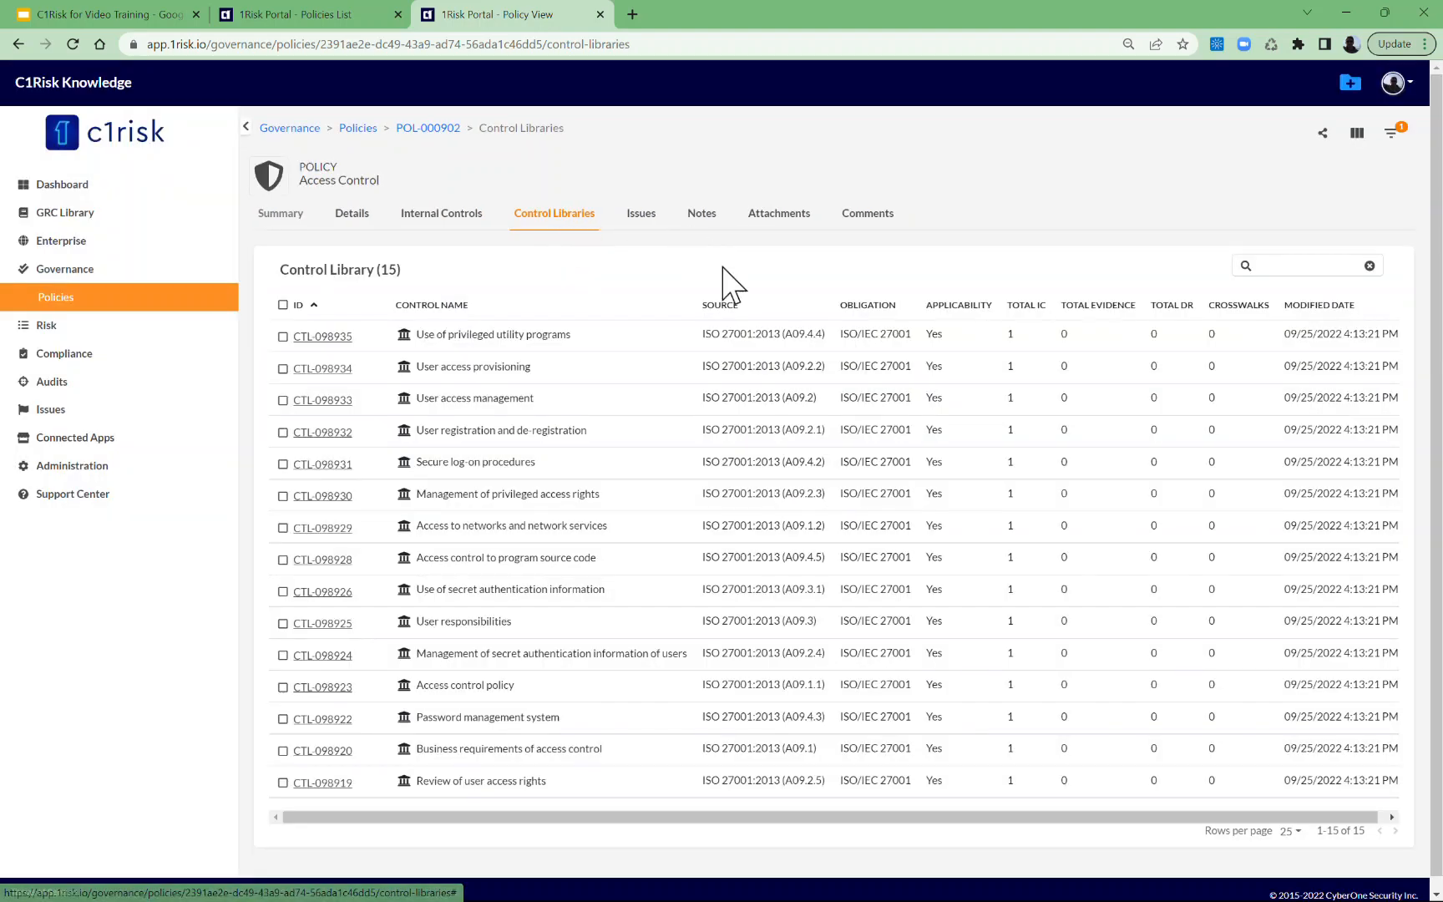
scroll(722, 376, down, 1)
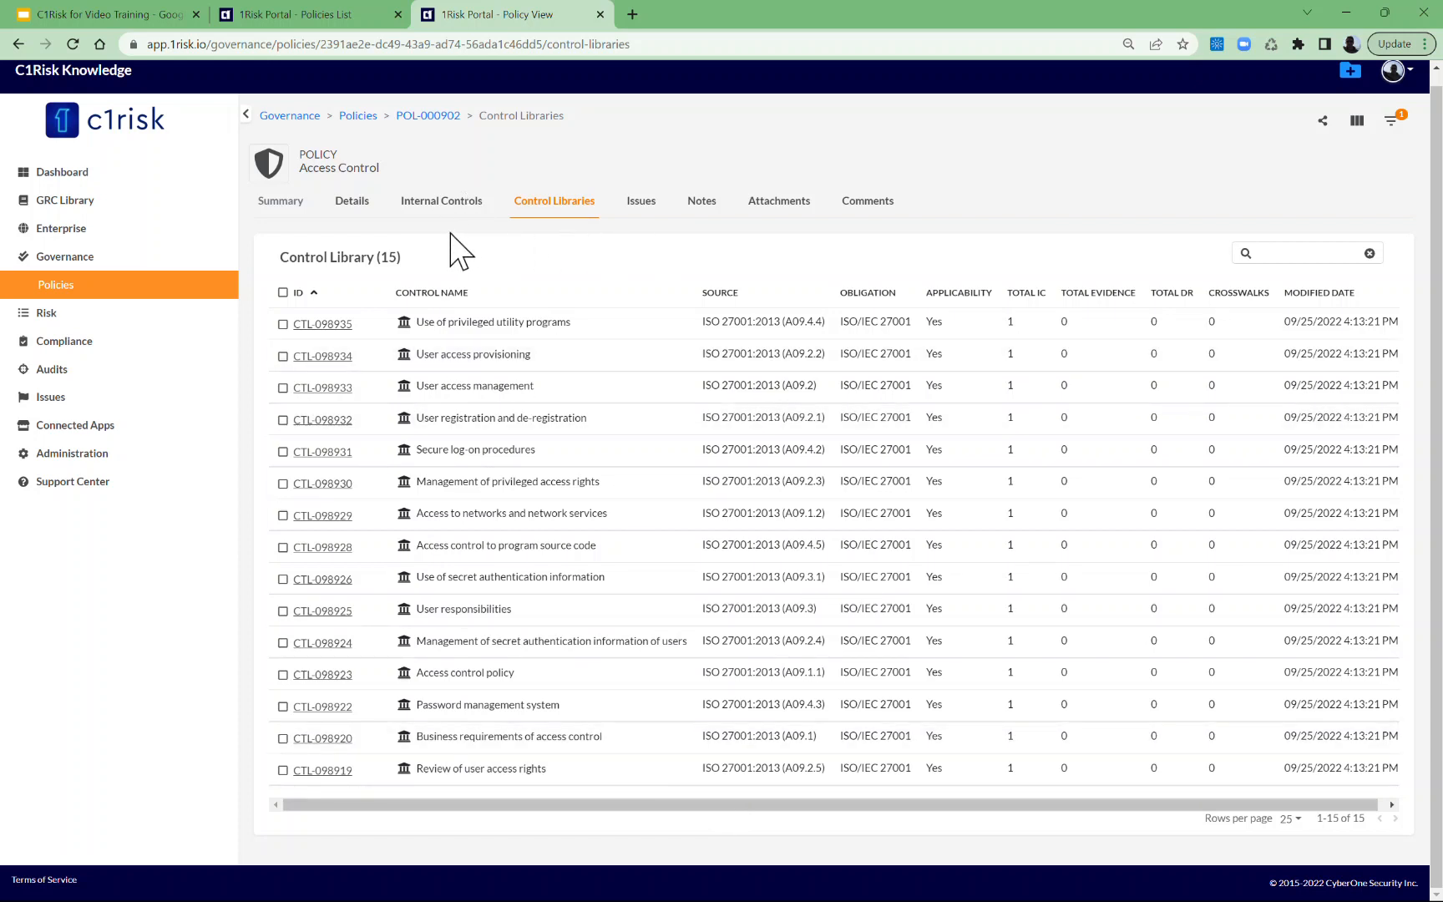
click(443, 207)
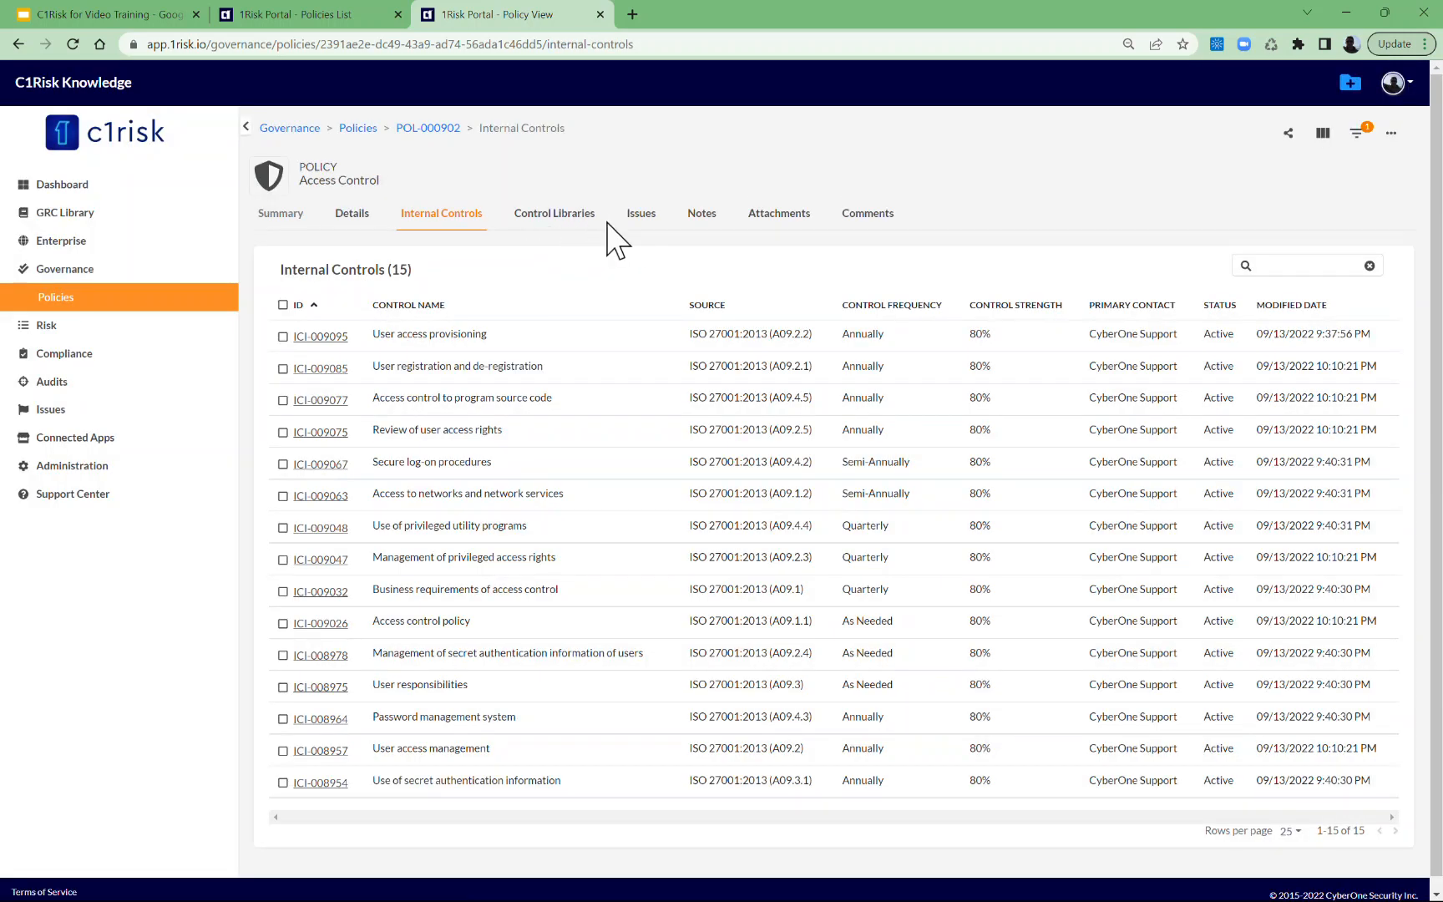
Edit the policy, search its Control Library selection for "Access", and select CTL-099607 Communication of access denial.
click(354, 222)
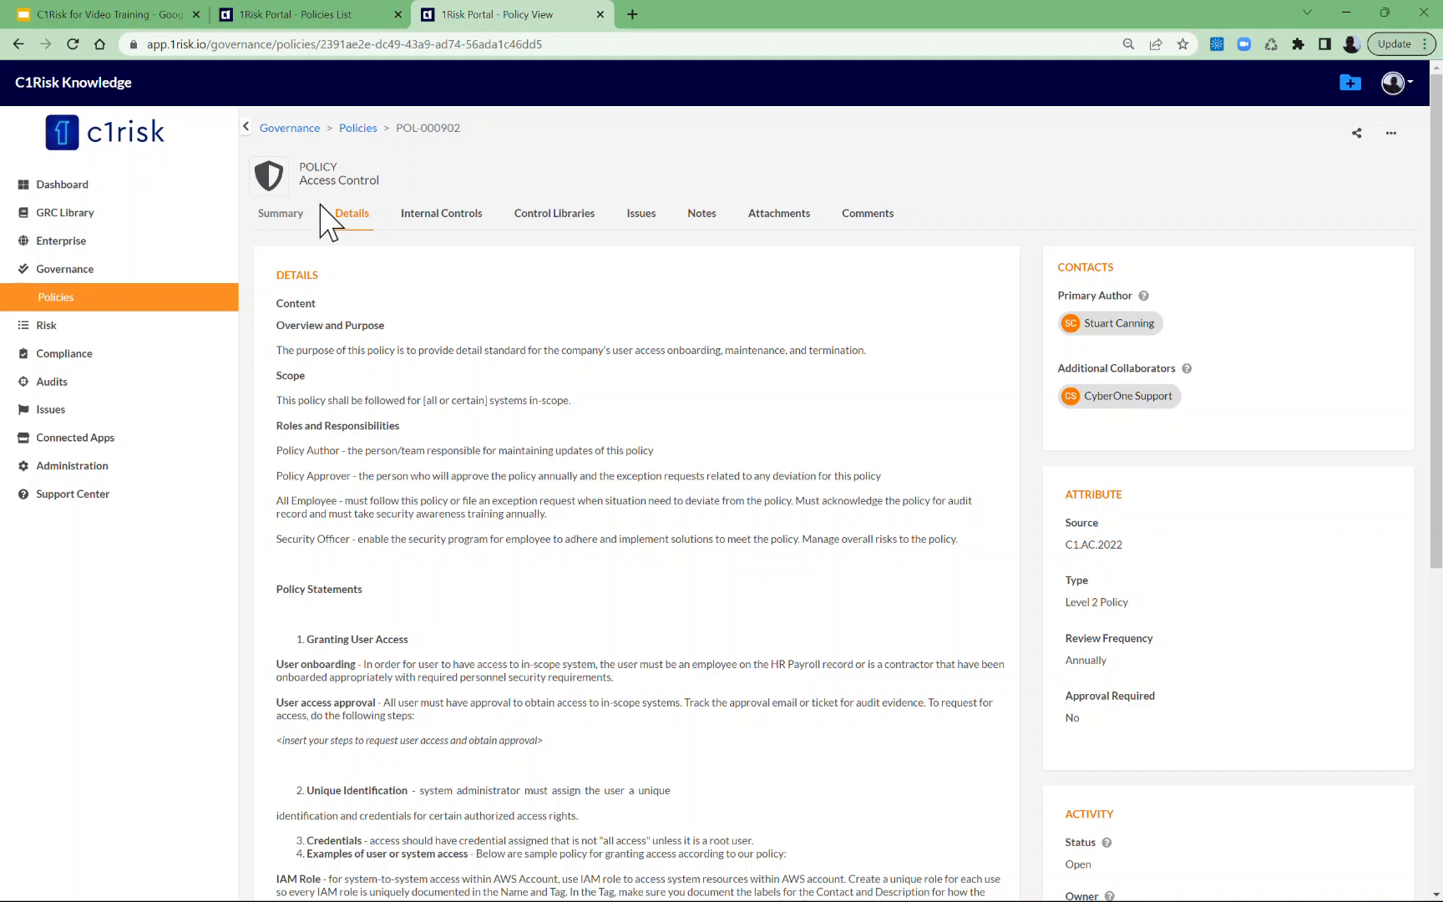
click(1391, 133)
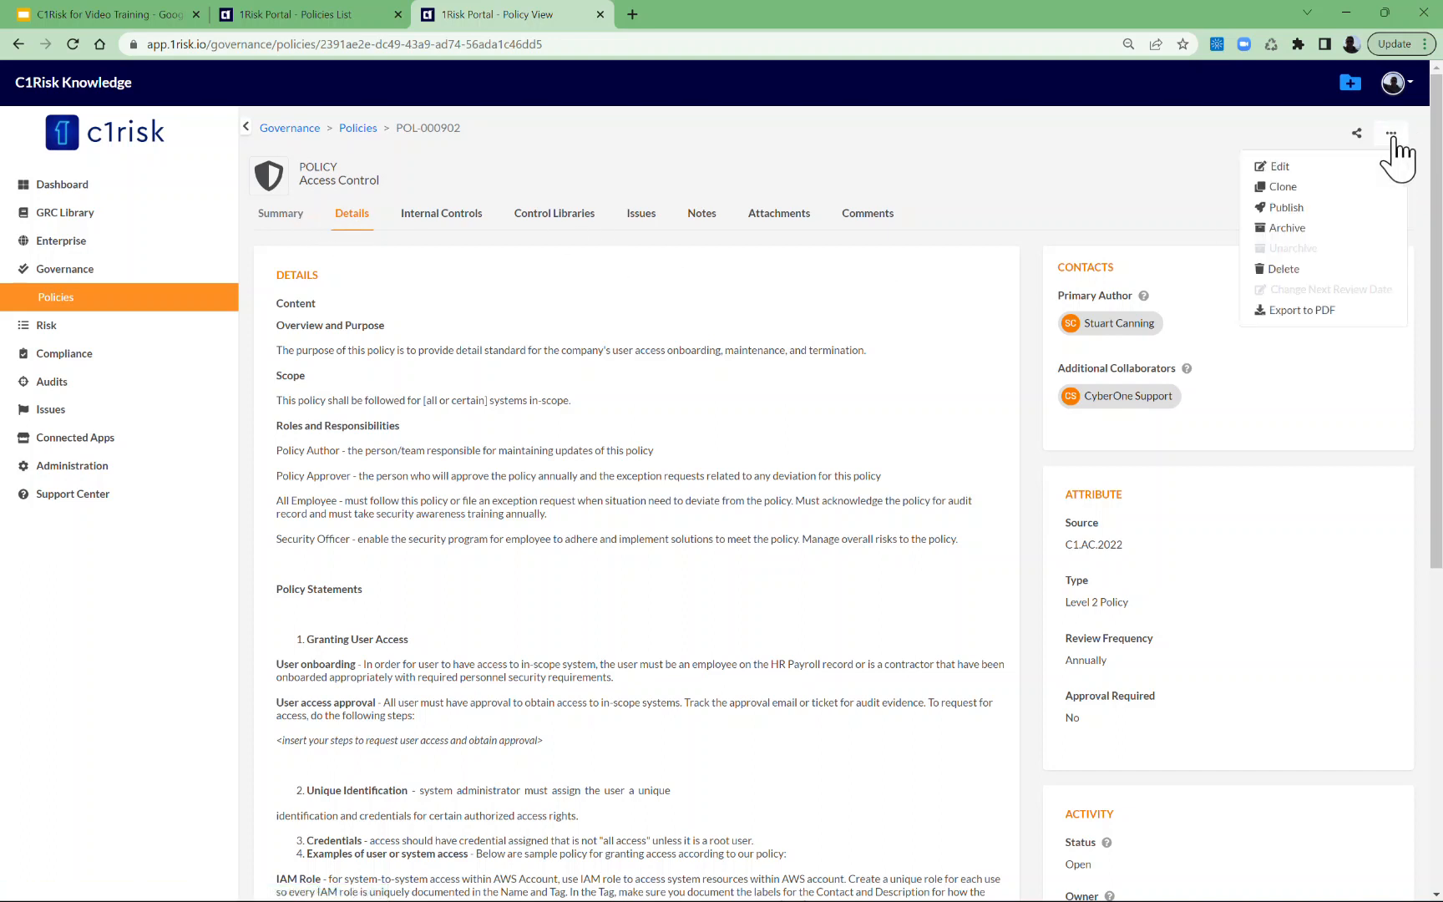
click(1297, 171)
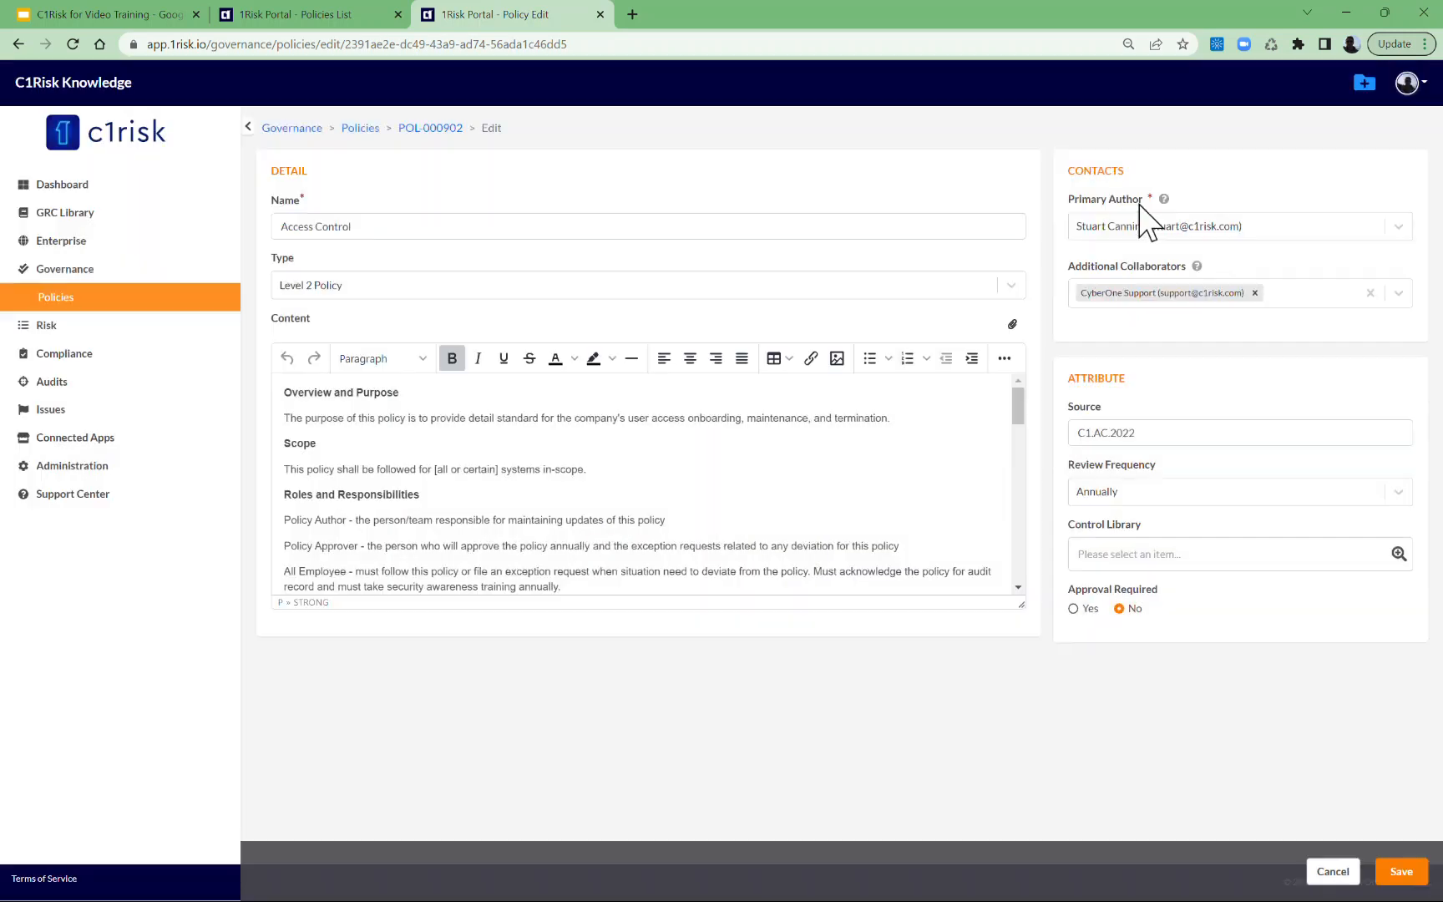
click(1397, 554)
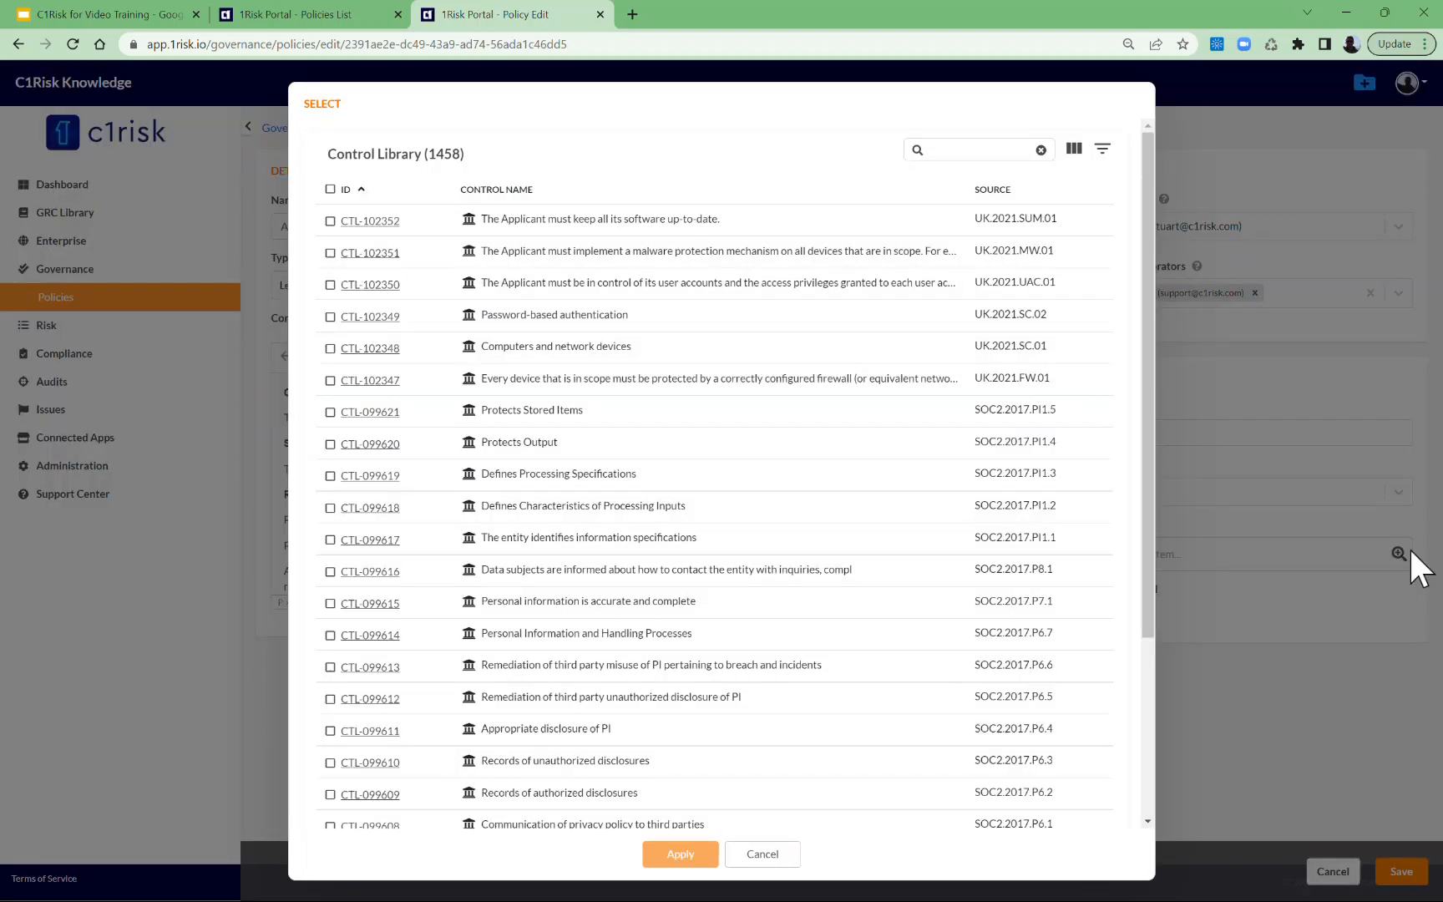
click(963, 149)
text(Access)
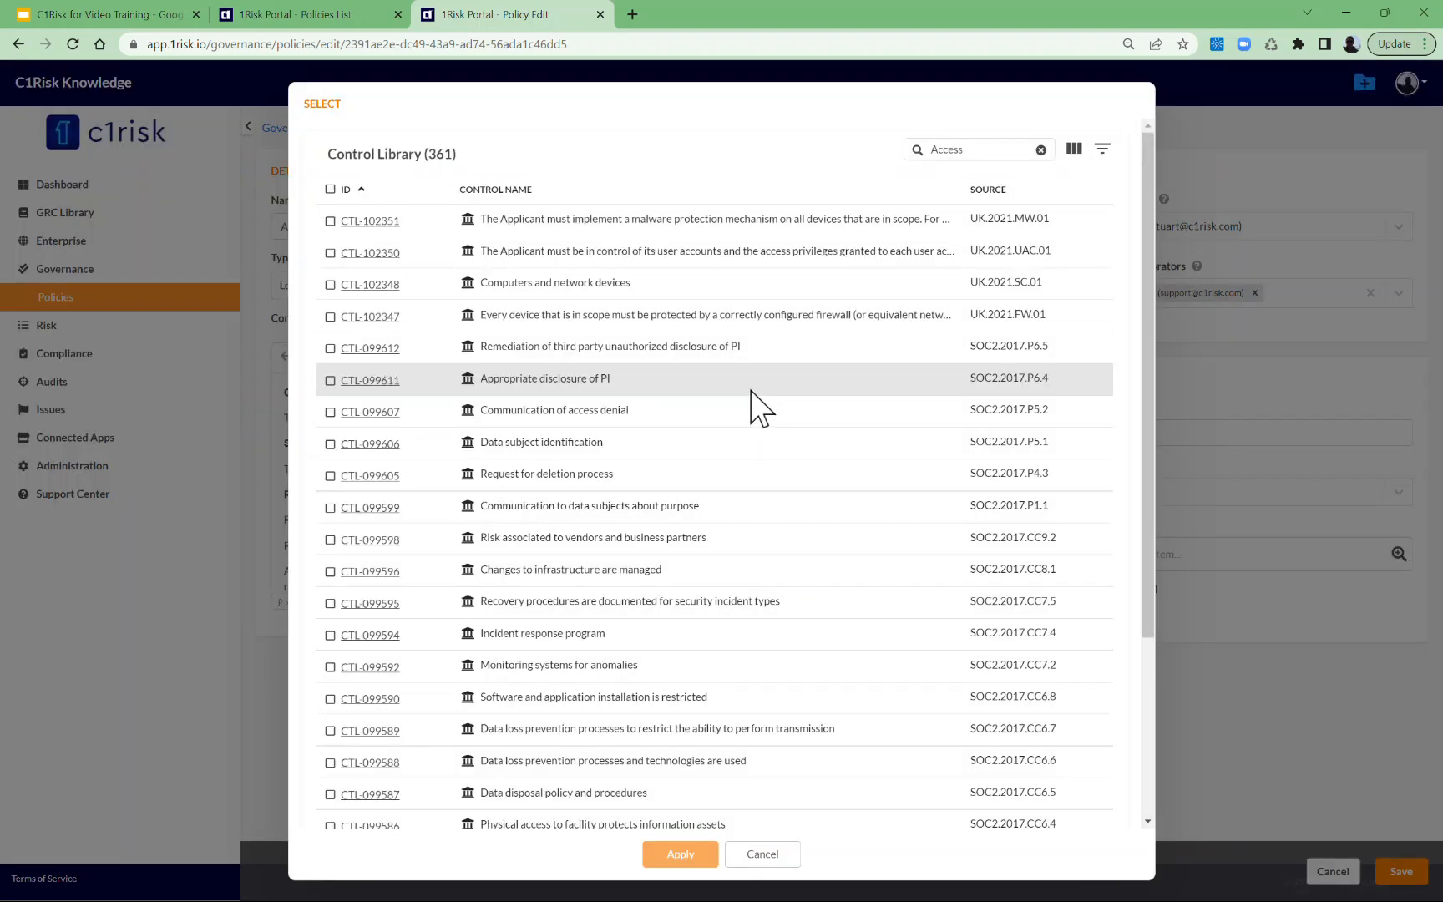
click(330, 412)
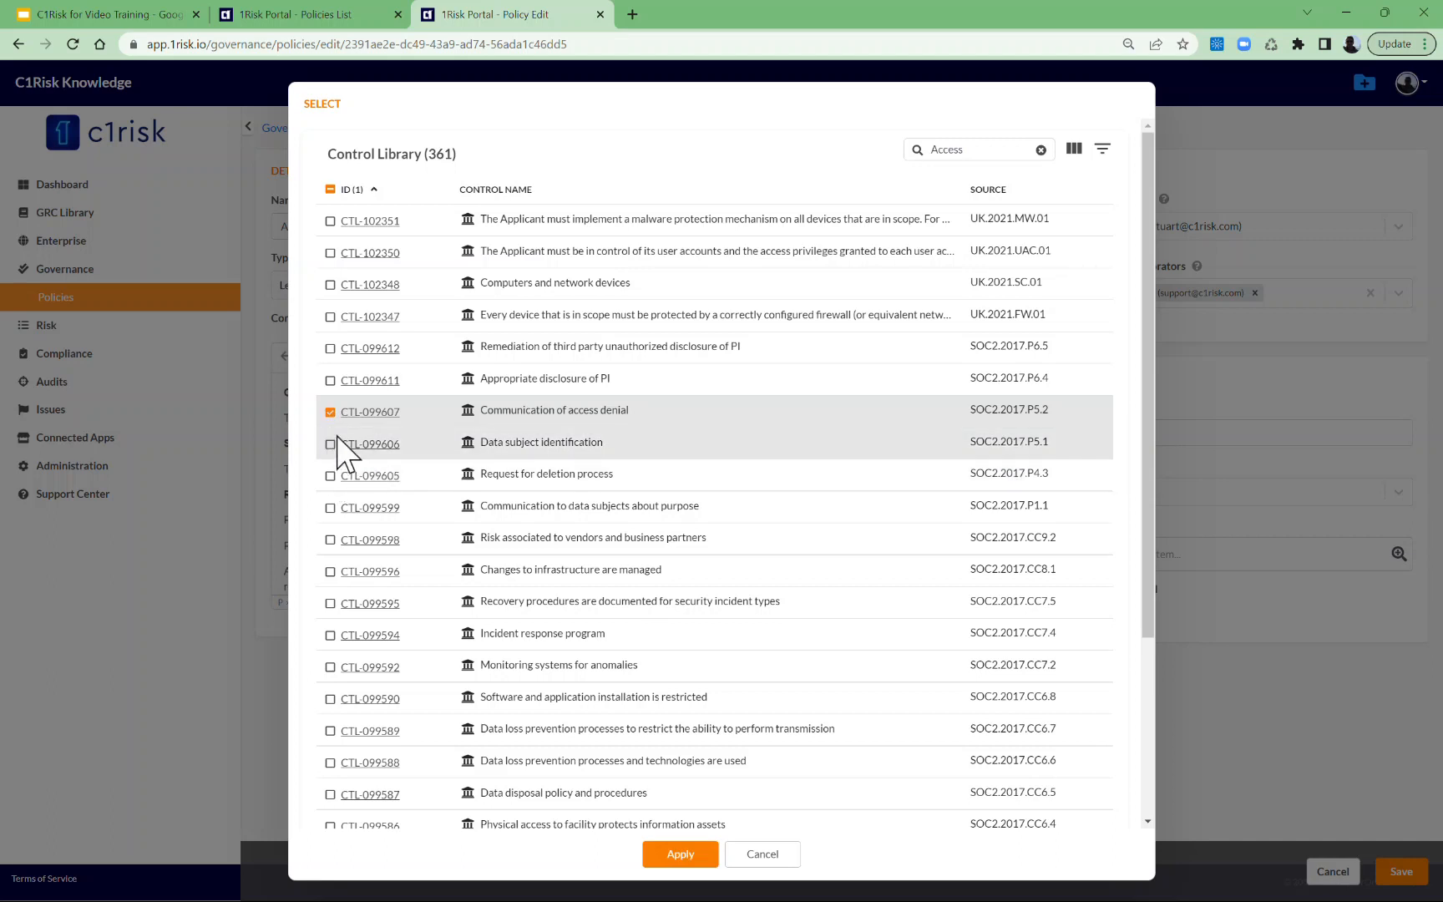
Refine the library search to "Access Control" and select CTL-099585 Least privilege and segregation of duties.
scroll(458, 470, down, 2)
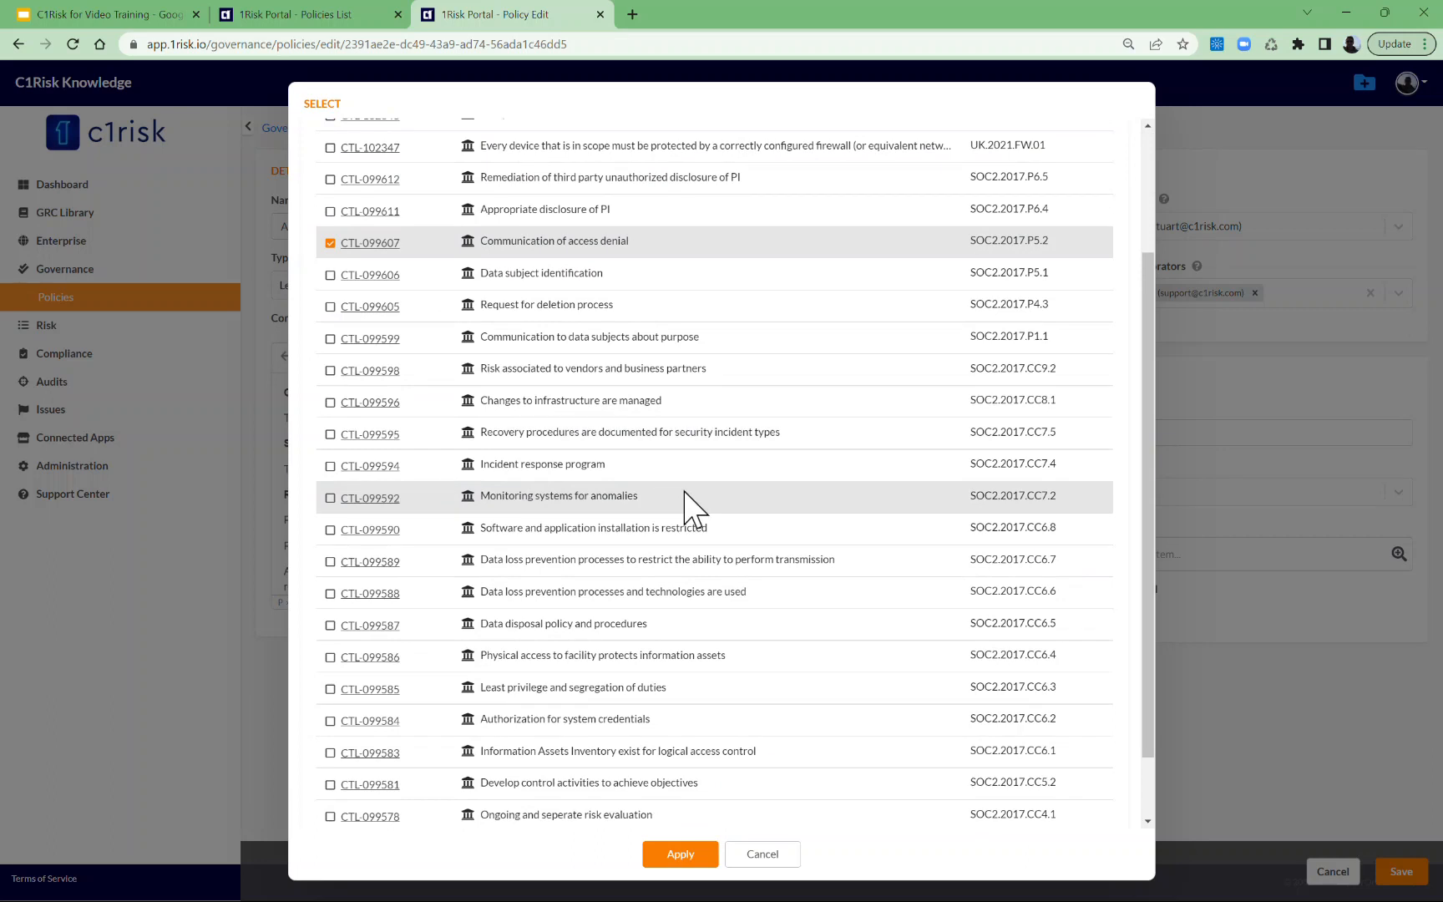
scroll(714, 476, up, 2)
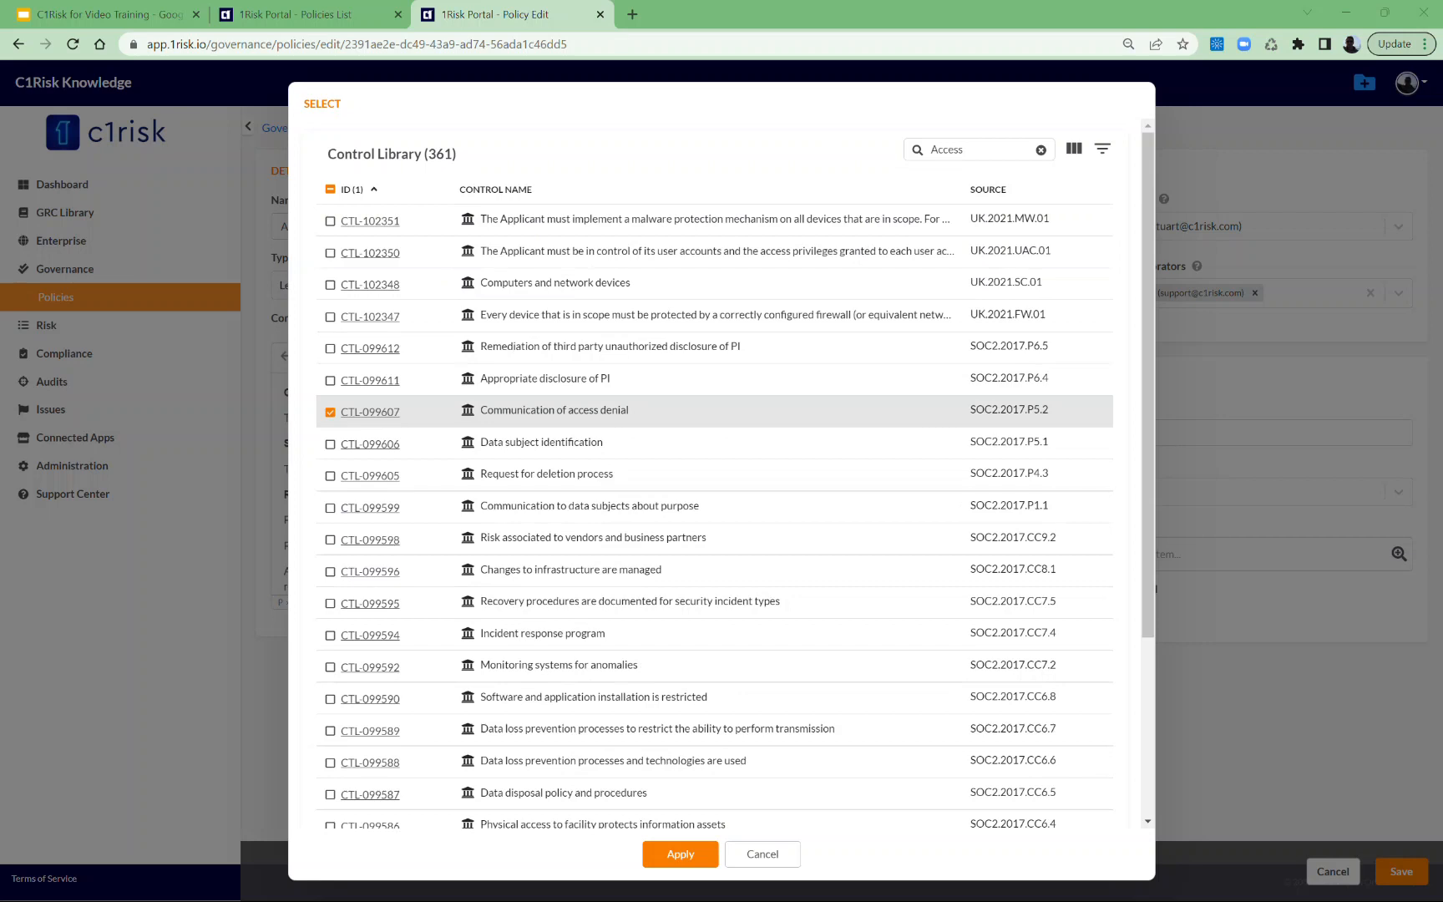
click(1009, 157)
text(Control)
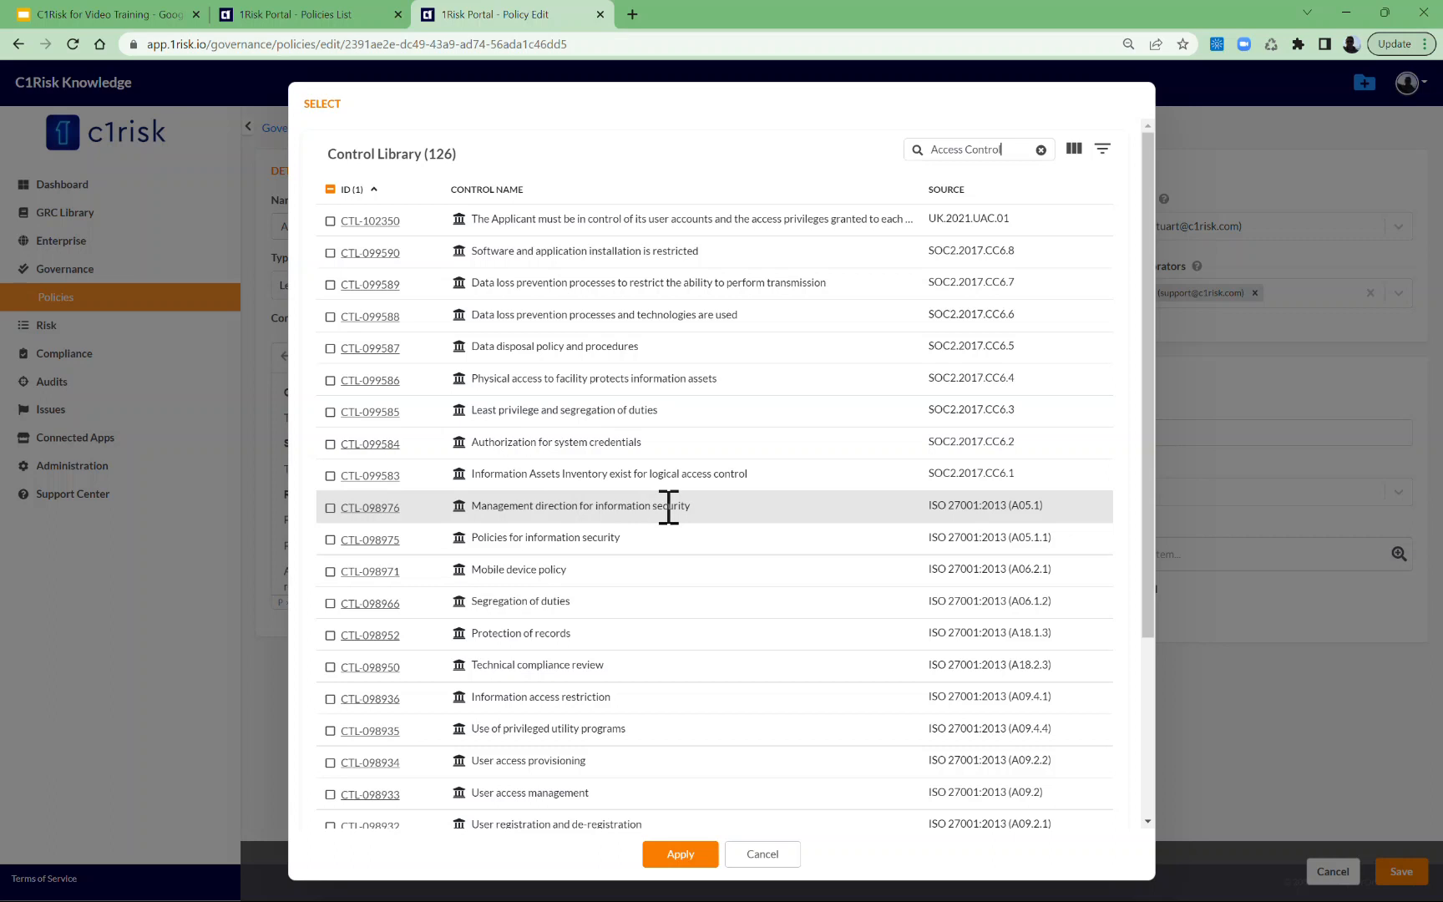
click(330, 411)
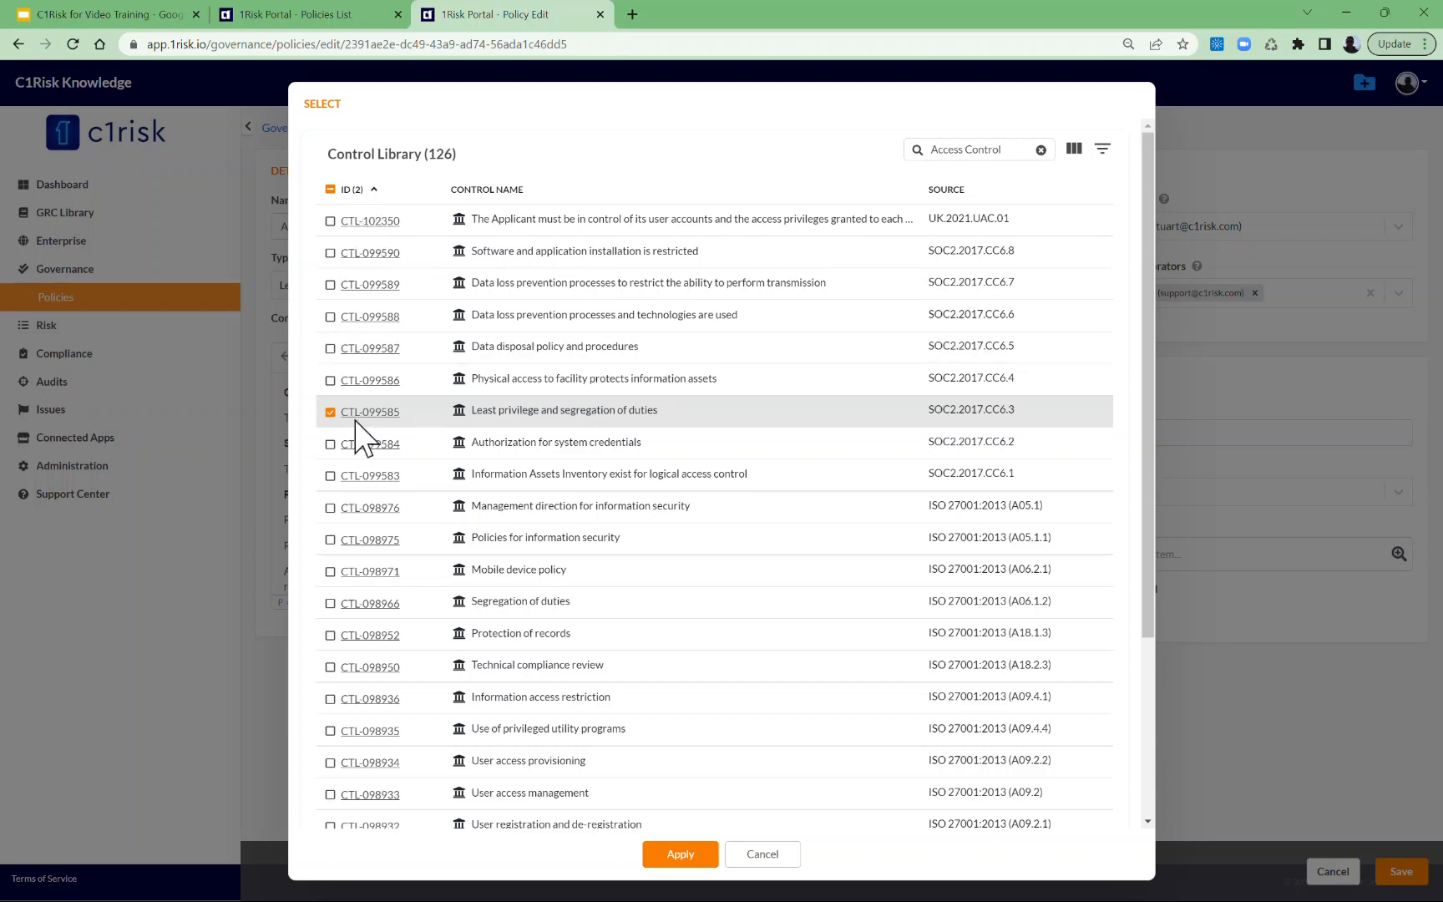
Change the library search to "Access review" and select CTL-099584 Authorization for system credentials.
scroll(812, 284, down, 2)
scroll(918, 217, up, 2)
text(review)
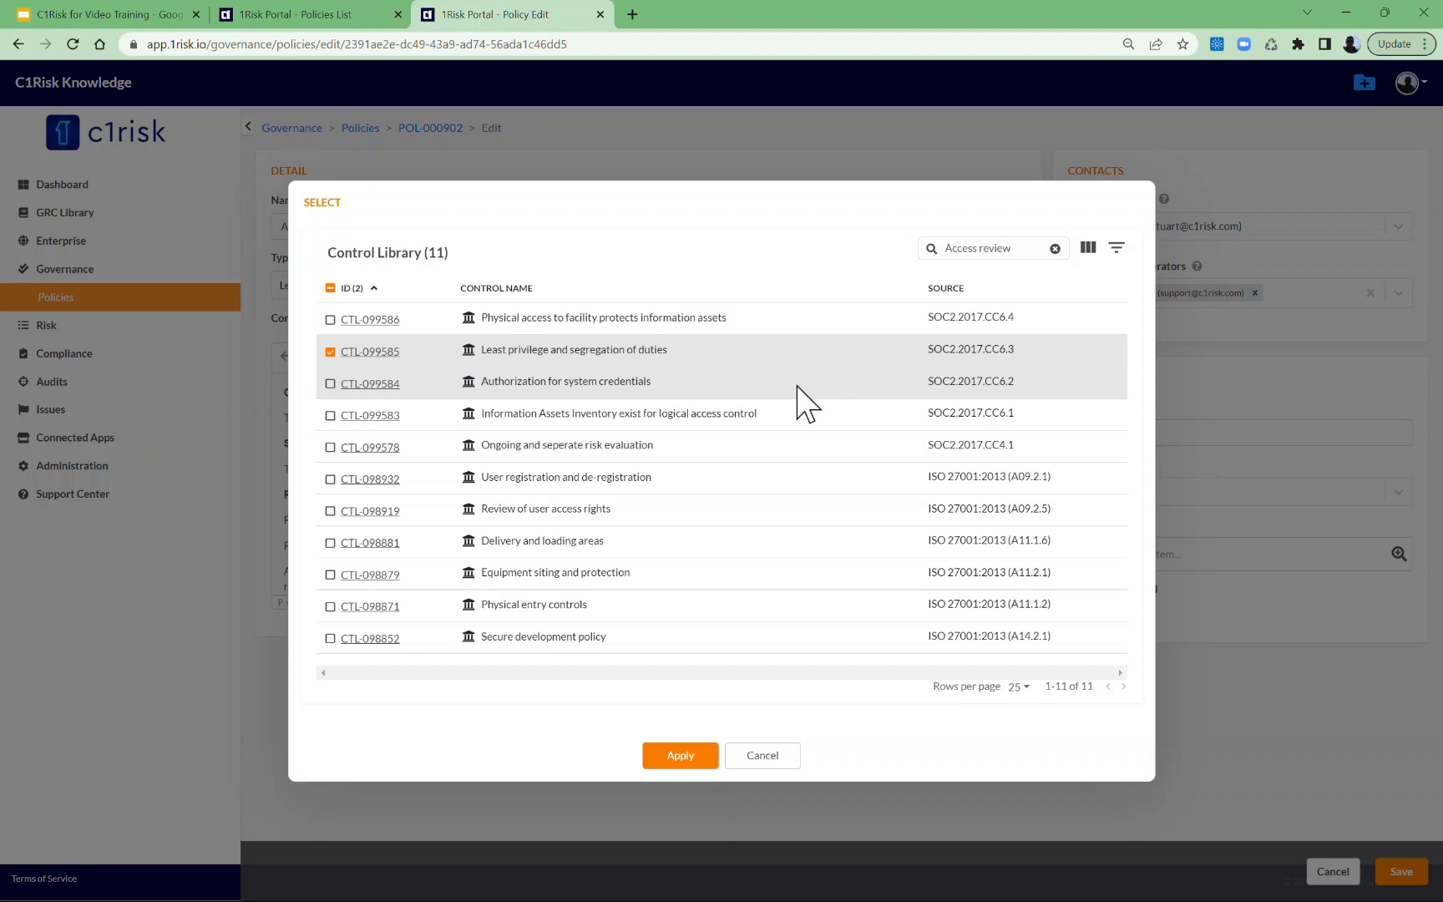
click(330, 384)
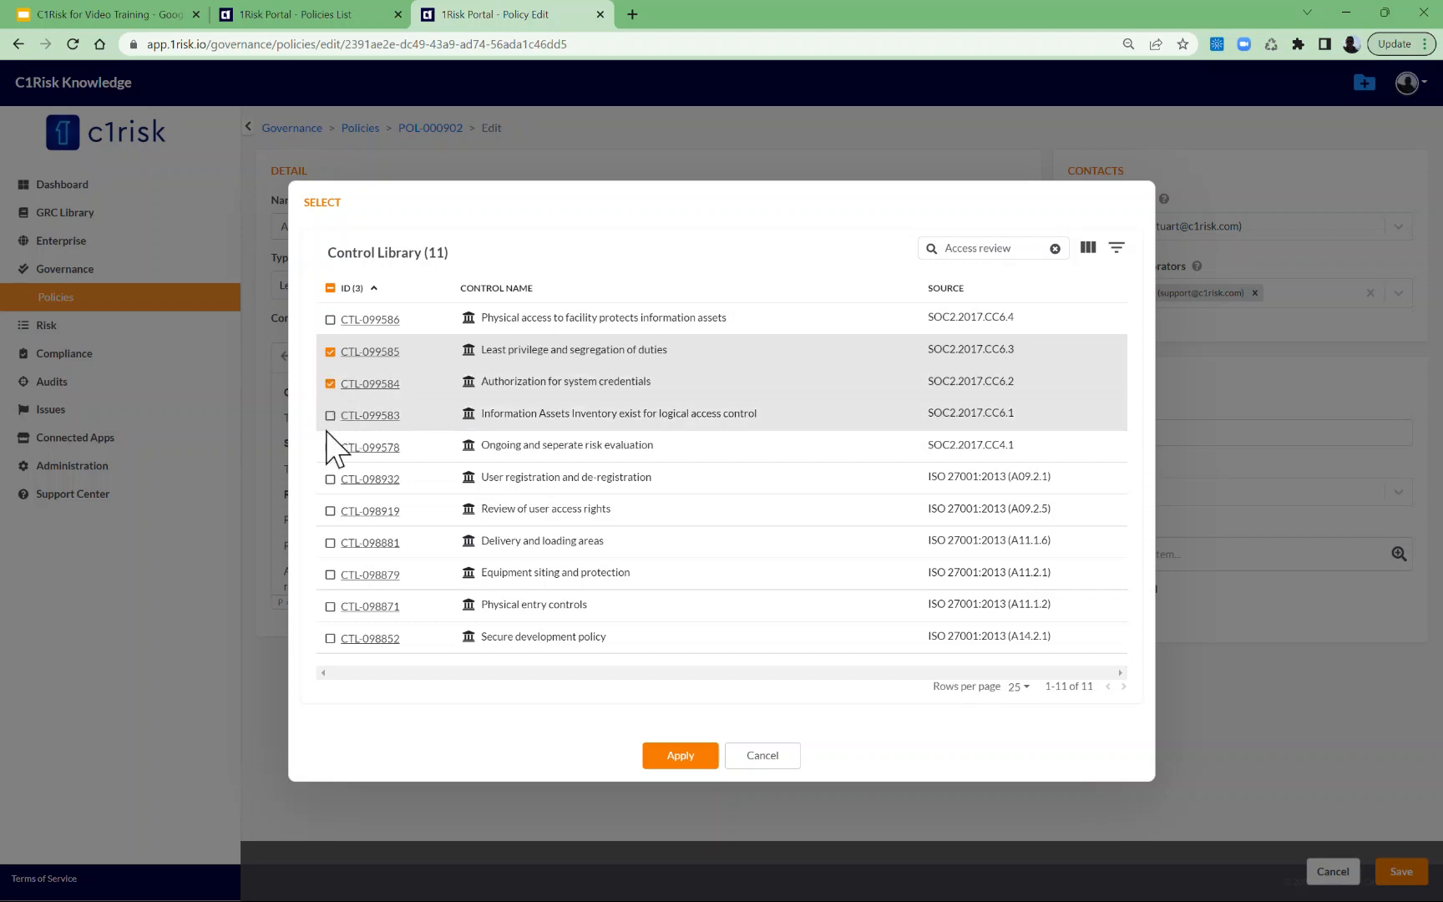
Apply the selected library controls, save the policy, and check its control libraries list.
click(670, 760)
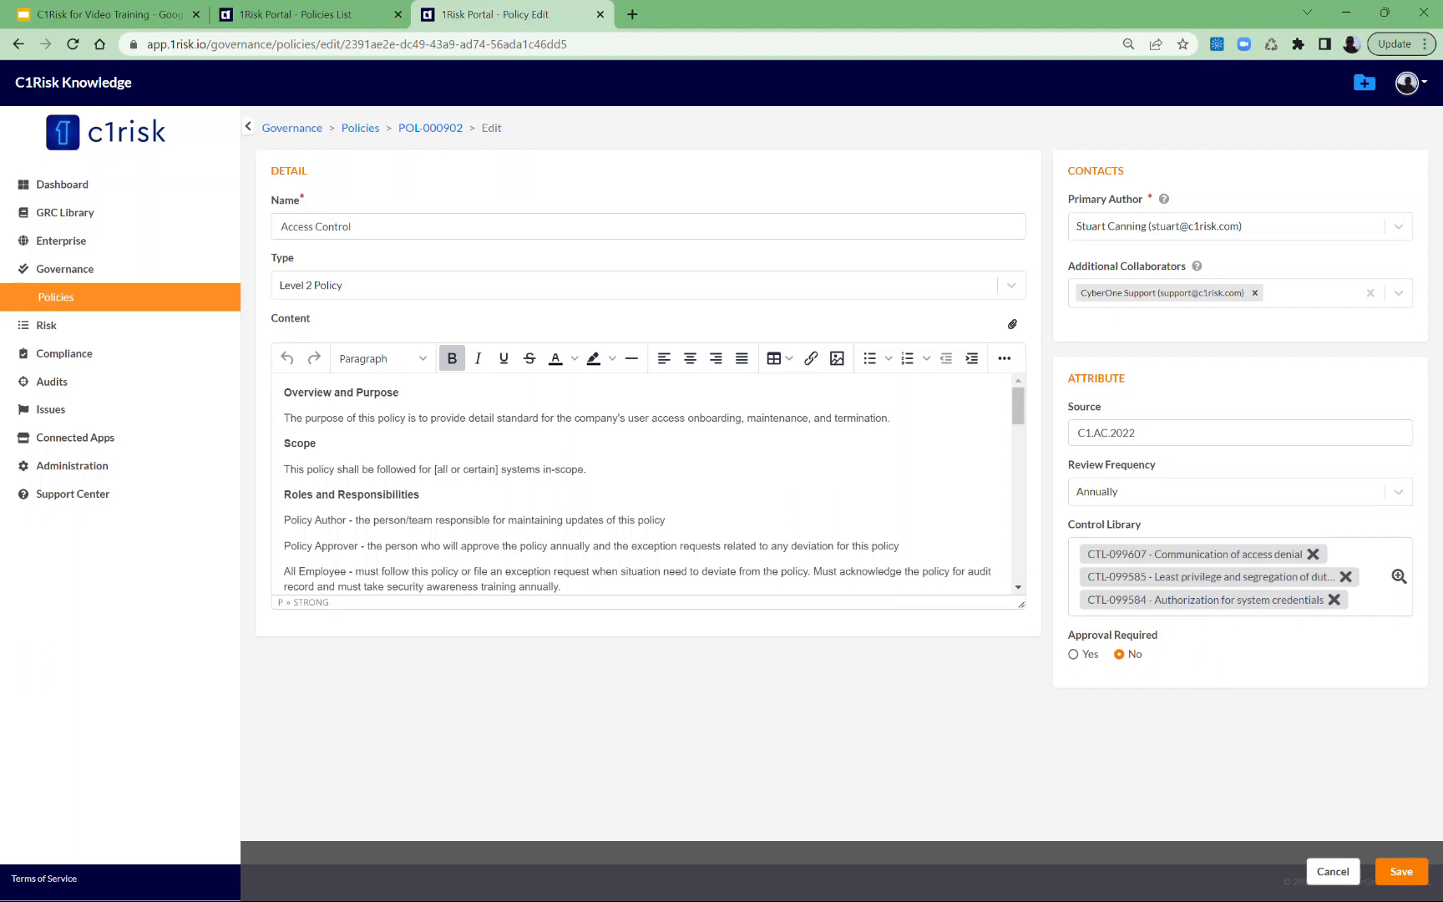
click(1402, 872)
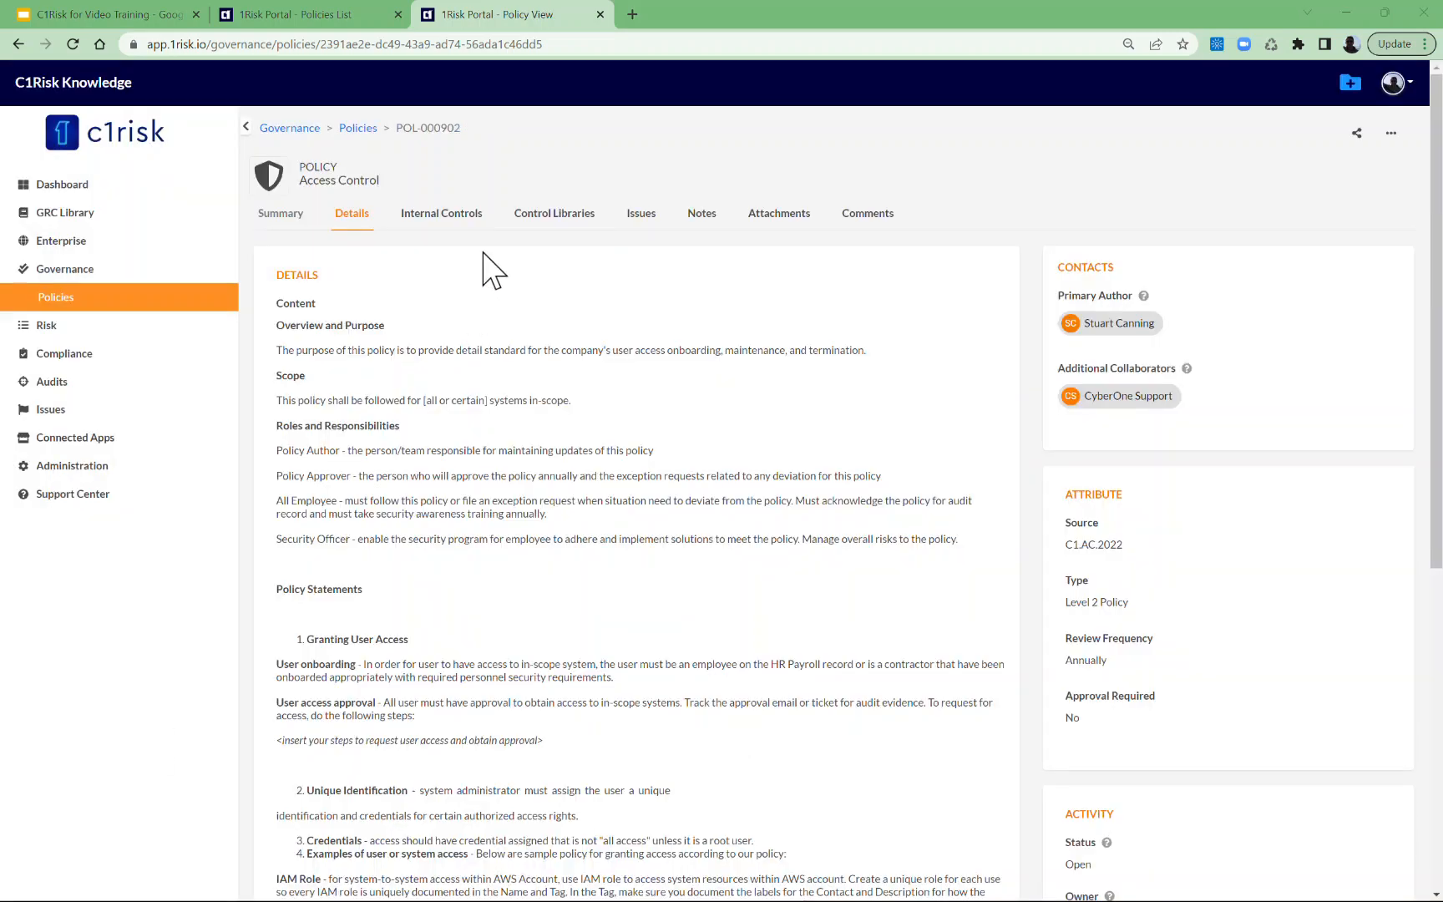
click(558, 219)
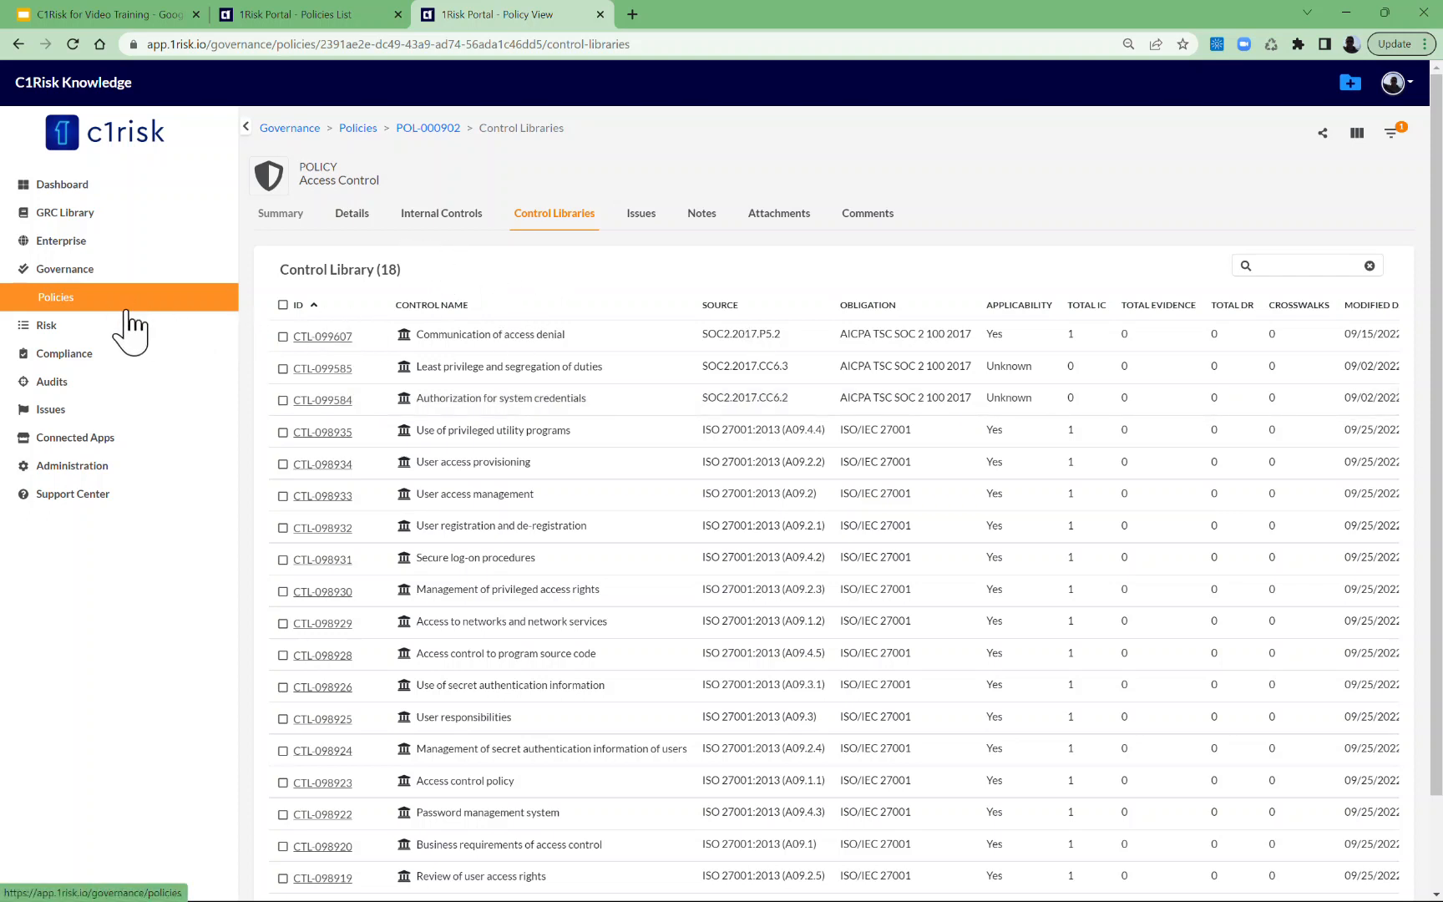
Open the Obligations list in a separate browser tab and filter the compliance internal controls list by A09.
click(84, 357)
click(117, 383)
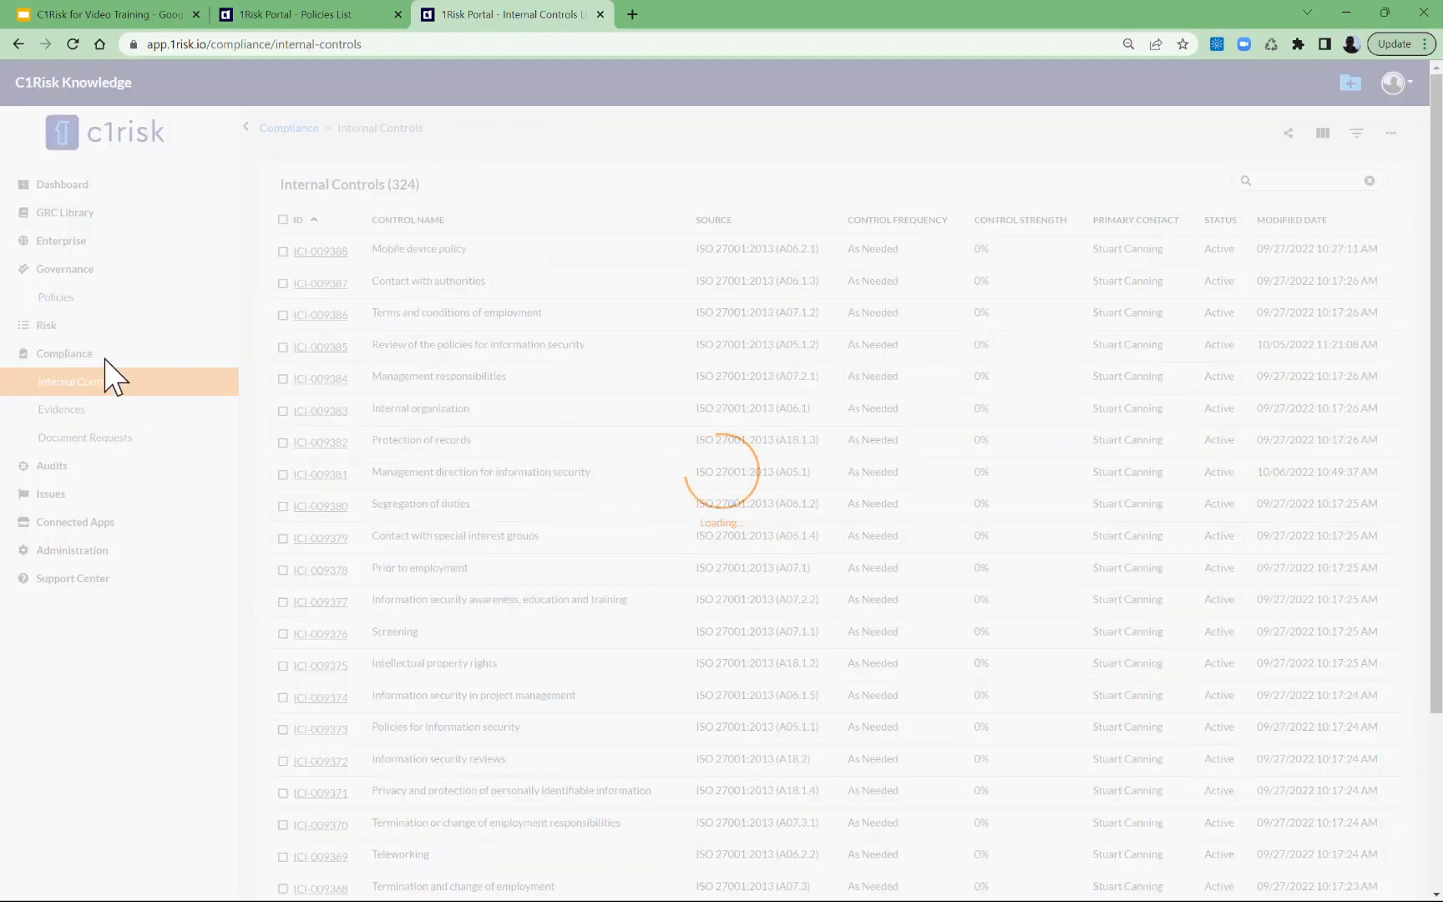
click(84, 217)
middle_click(81, 243)
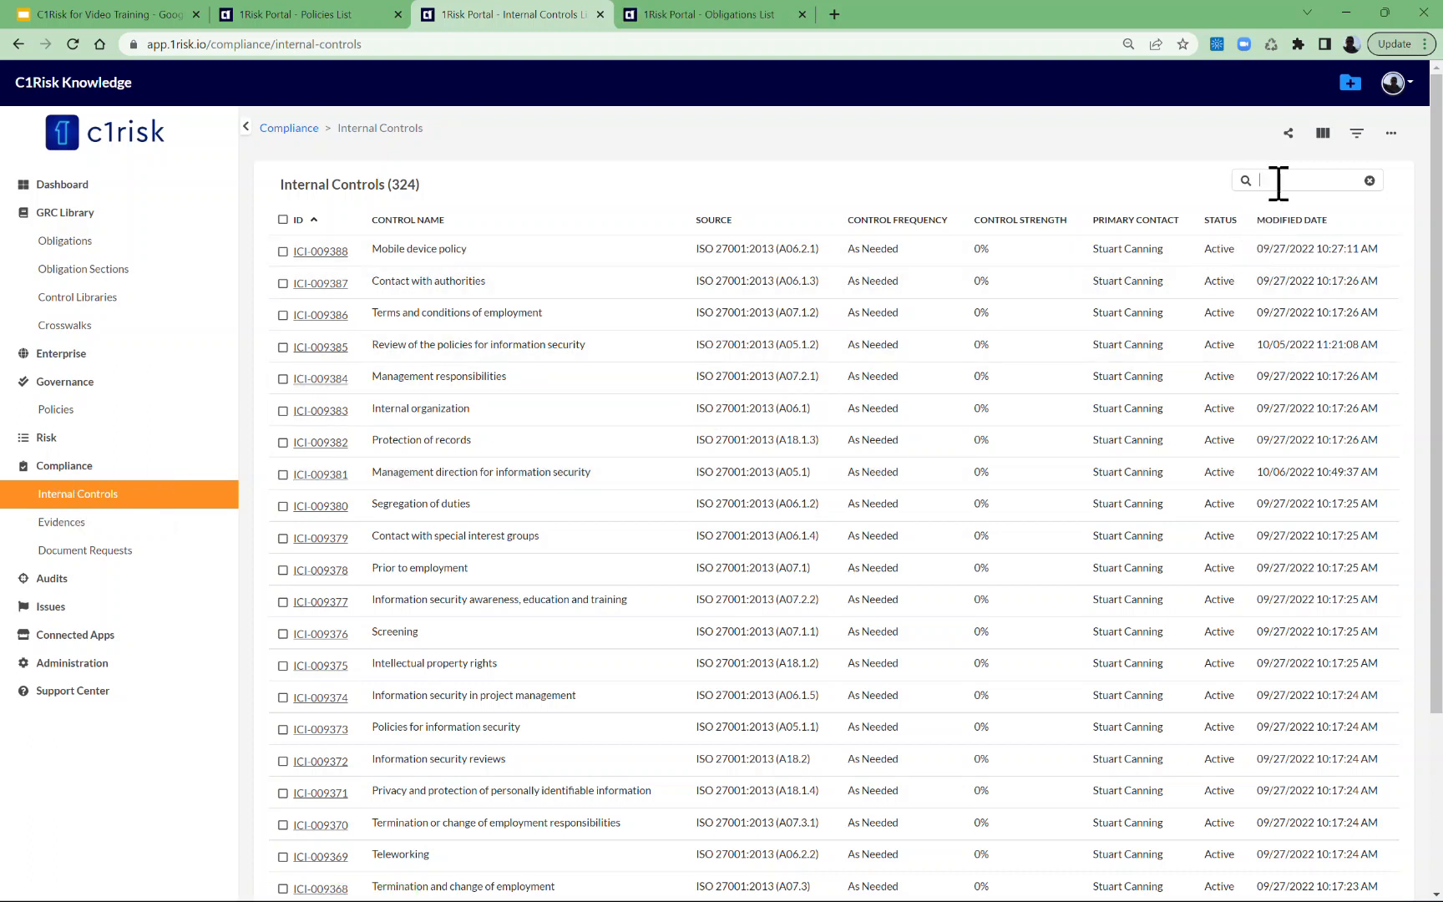
text(09)
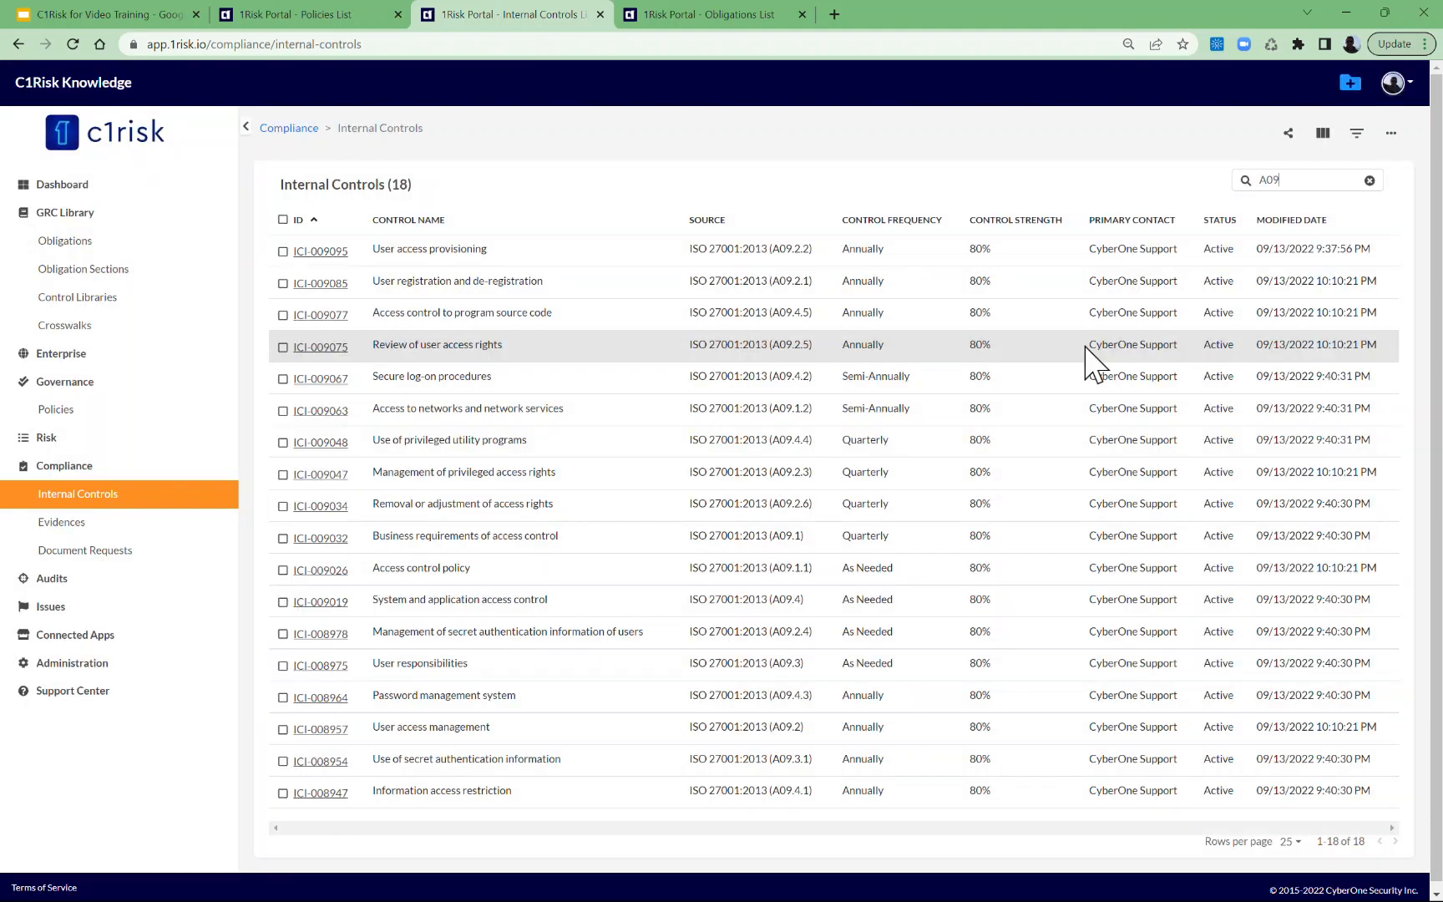
Open internal controls ICI-009085 and ICI-009077 in separate browser tabs and review the policies linked to User registration and de-registration.
ctrl+click(335, 294)
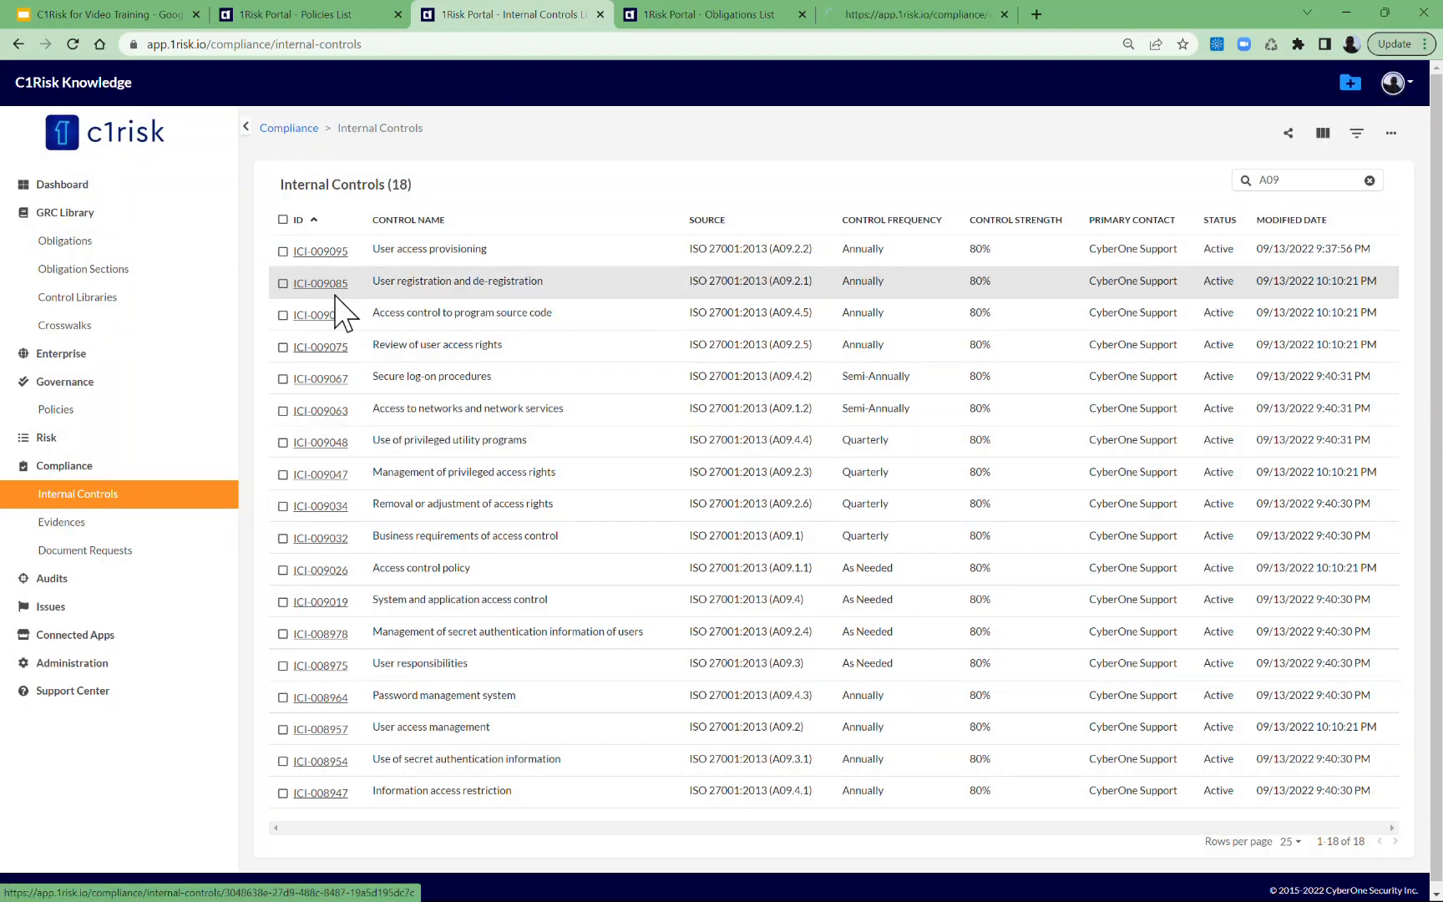
ctrl+click(318, 316)
click(888, 20)
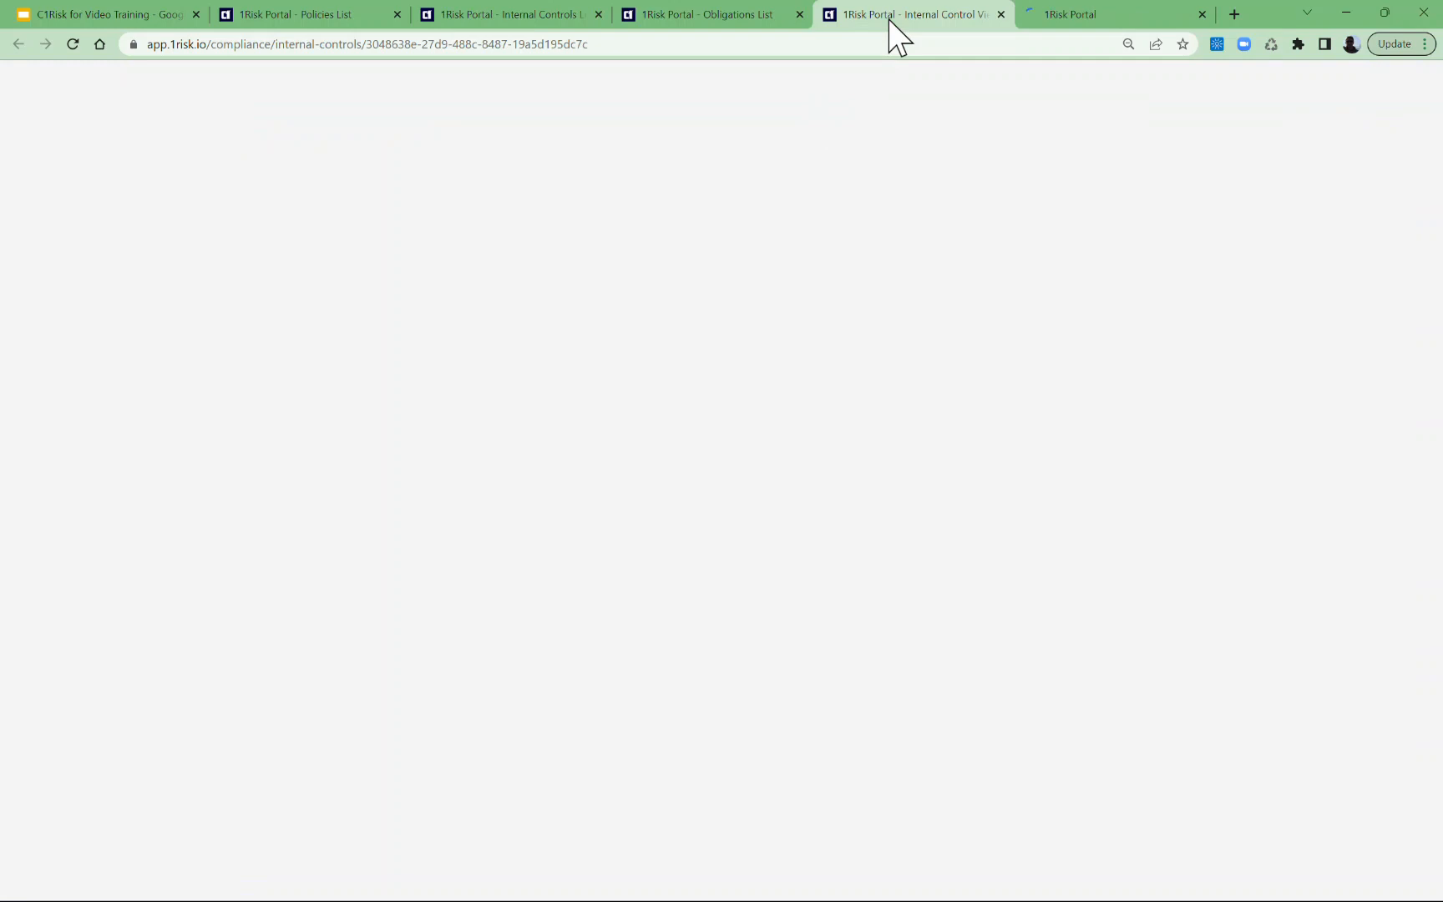
scroll(965, 408, down, 4)
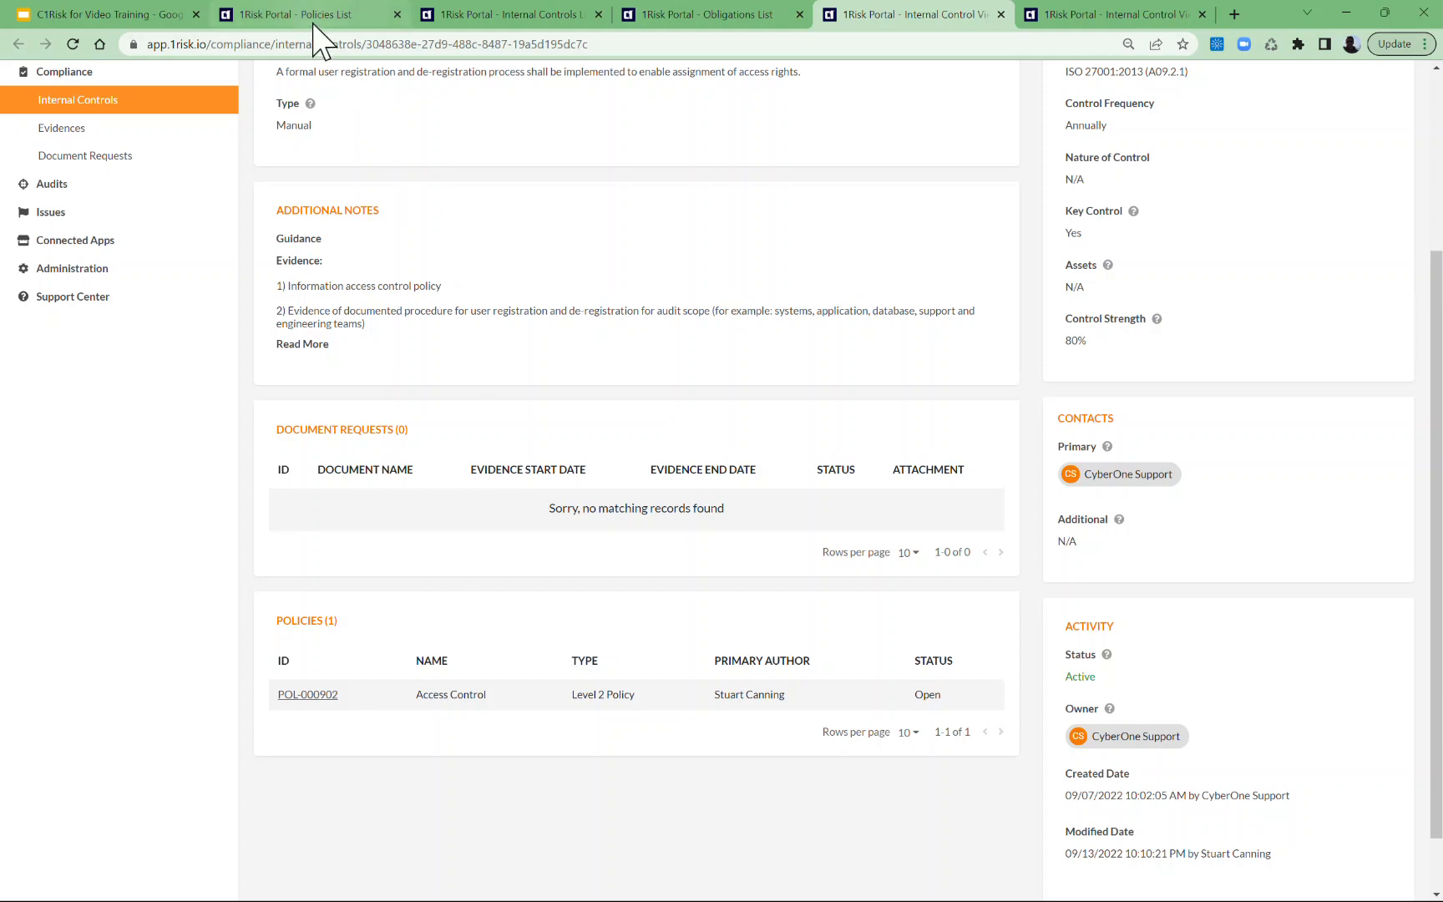
scroll(380, 106, up, 1)
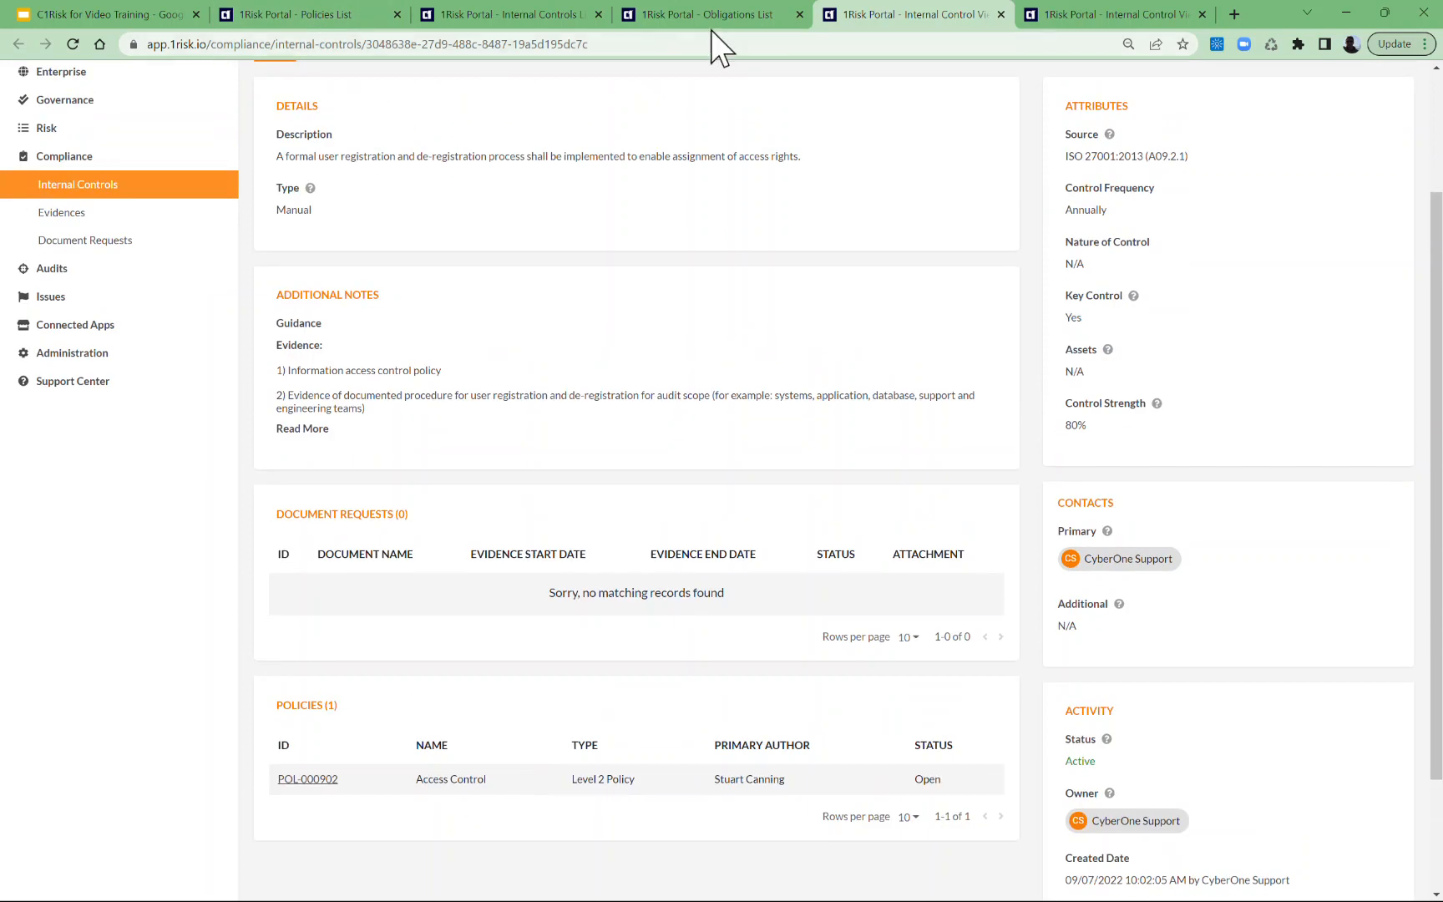
From the policies page, go to the GRC Library obligations and open ISO/IEC 27001 (OBL-000480) in a separate browser tab.
click(307, 16)
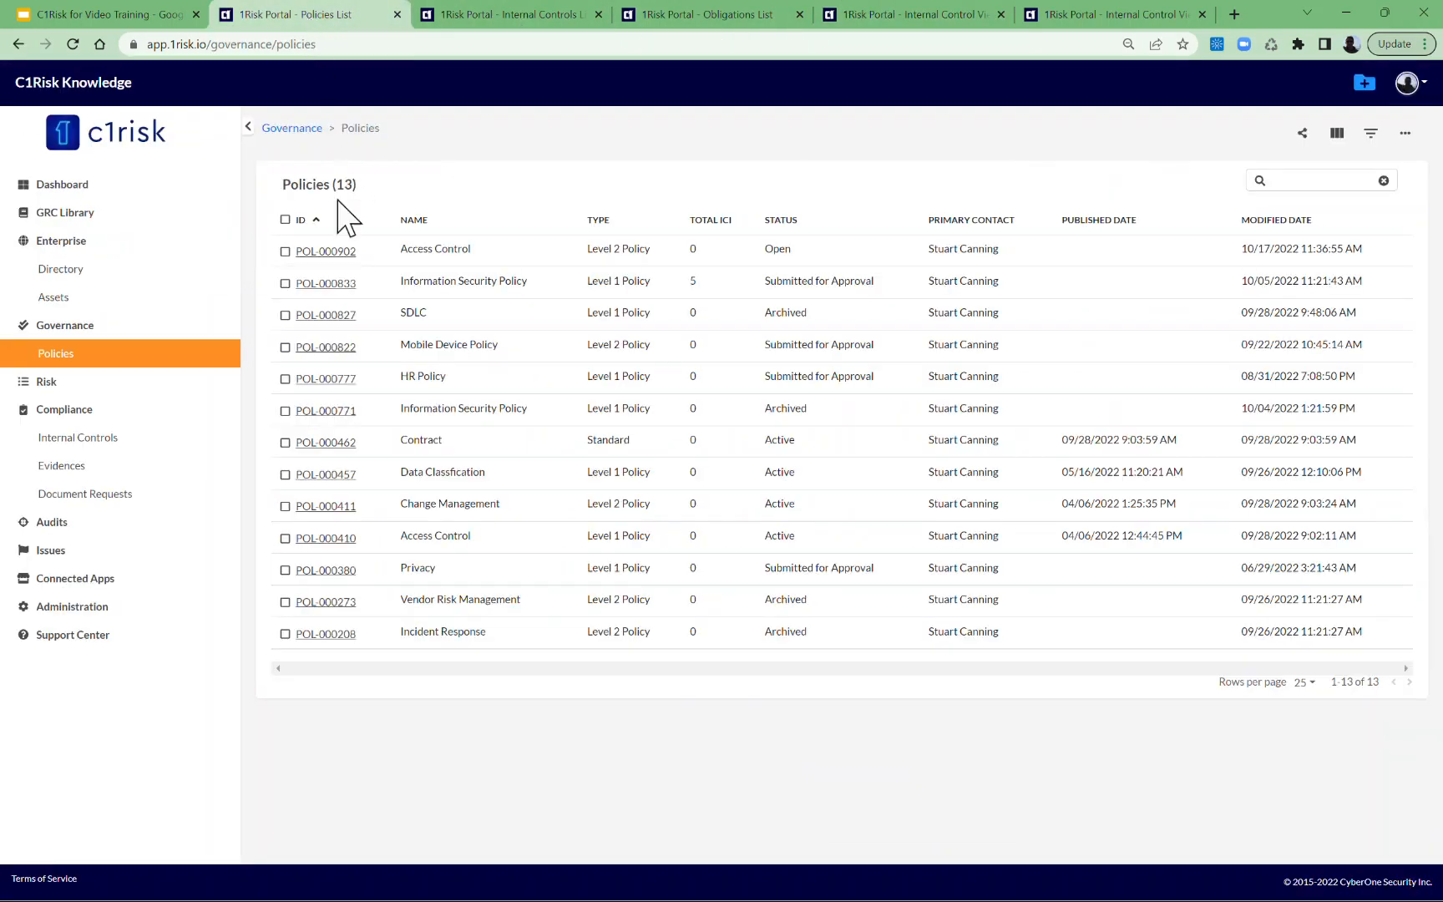
click(80, 214)
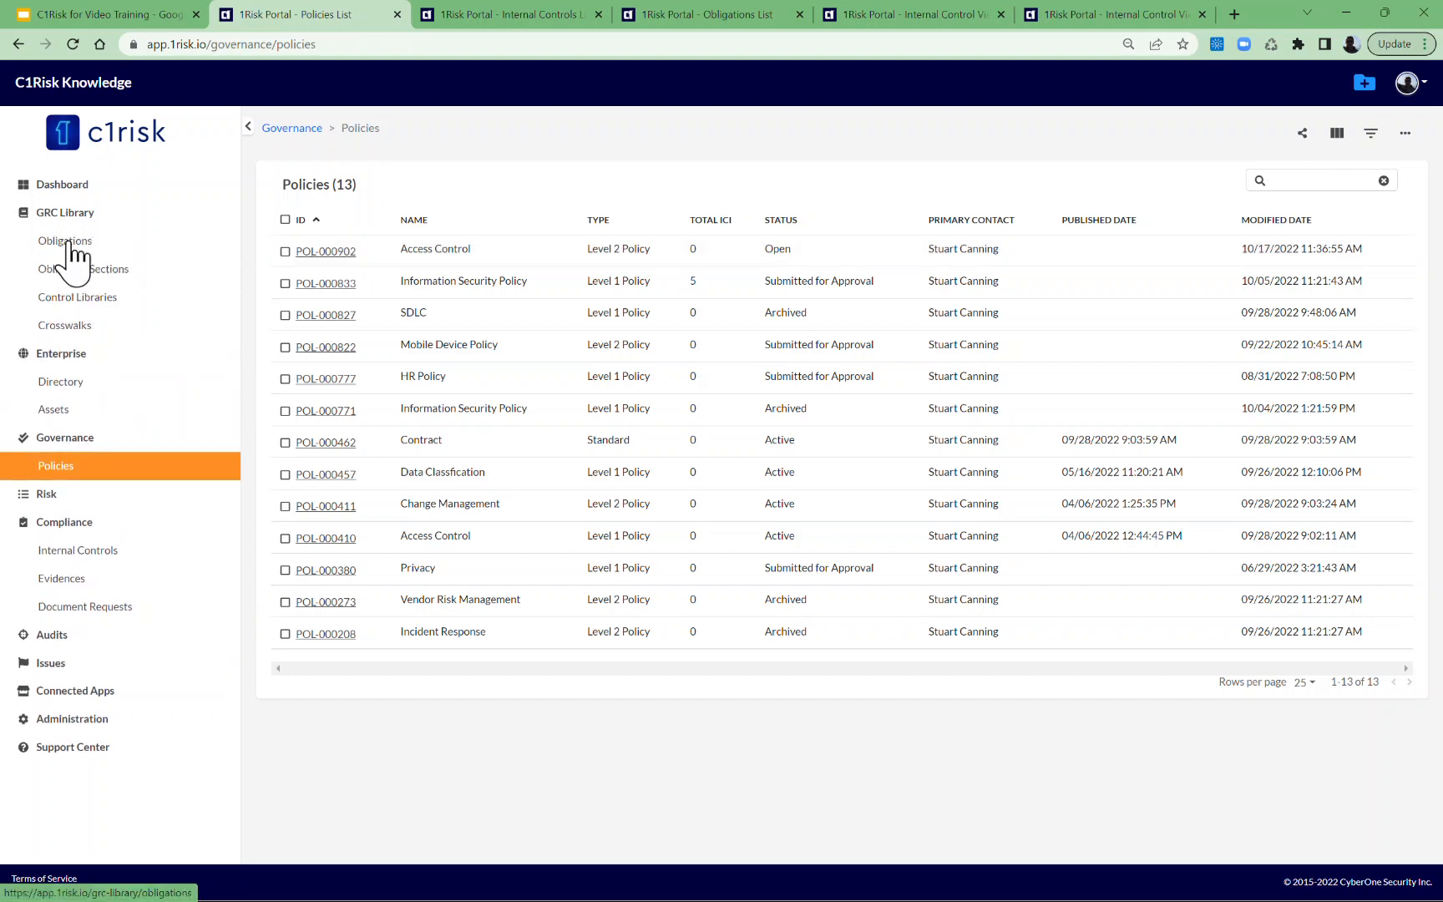
click(67, 242)
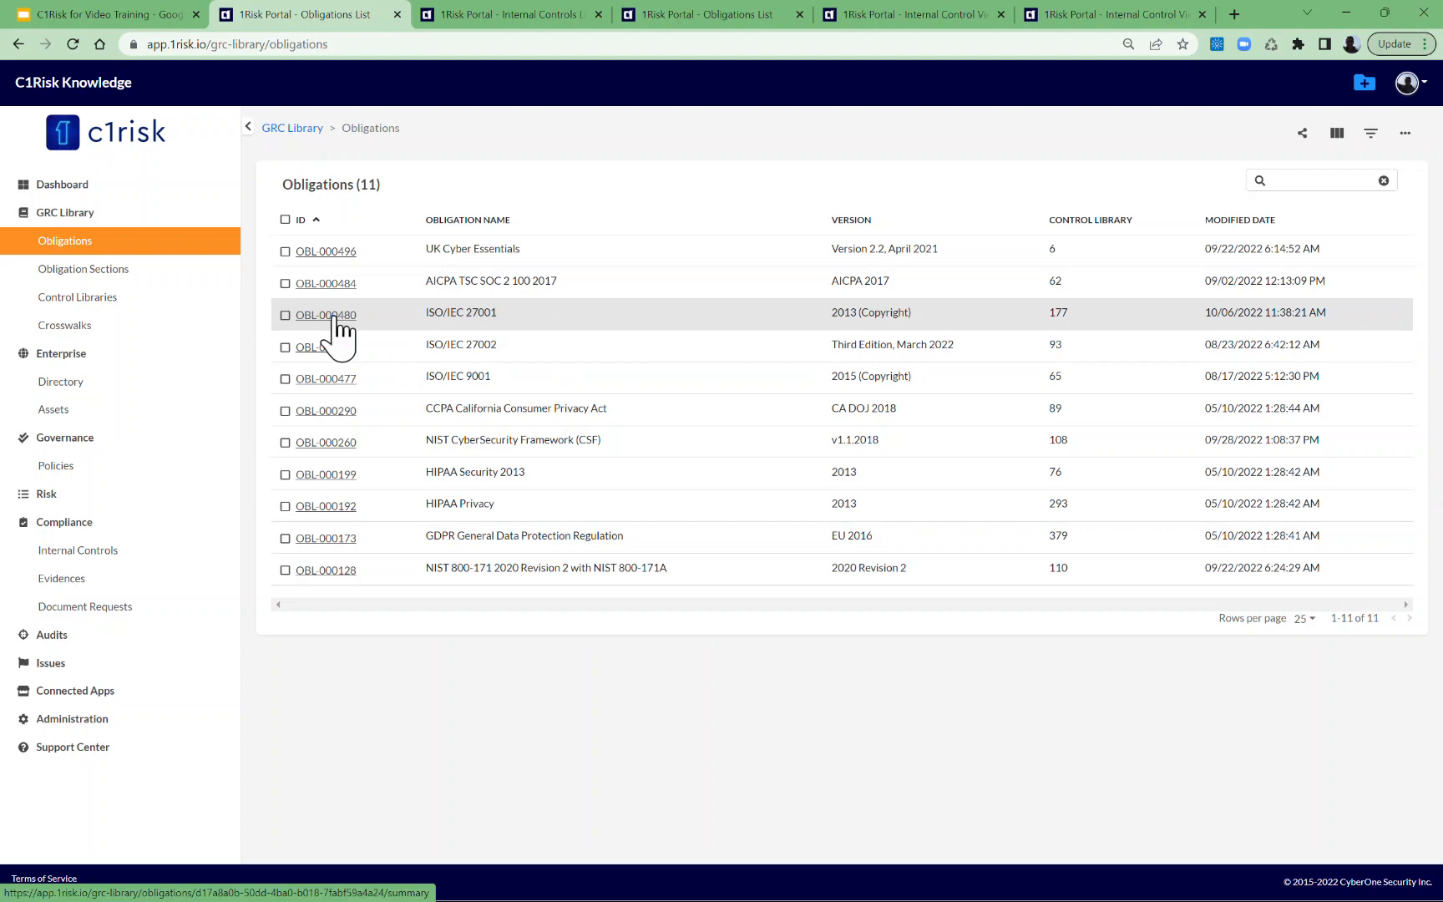
ctrl+click(333, 318)
click(439, 14)
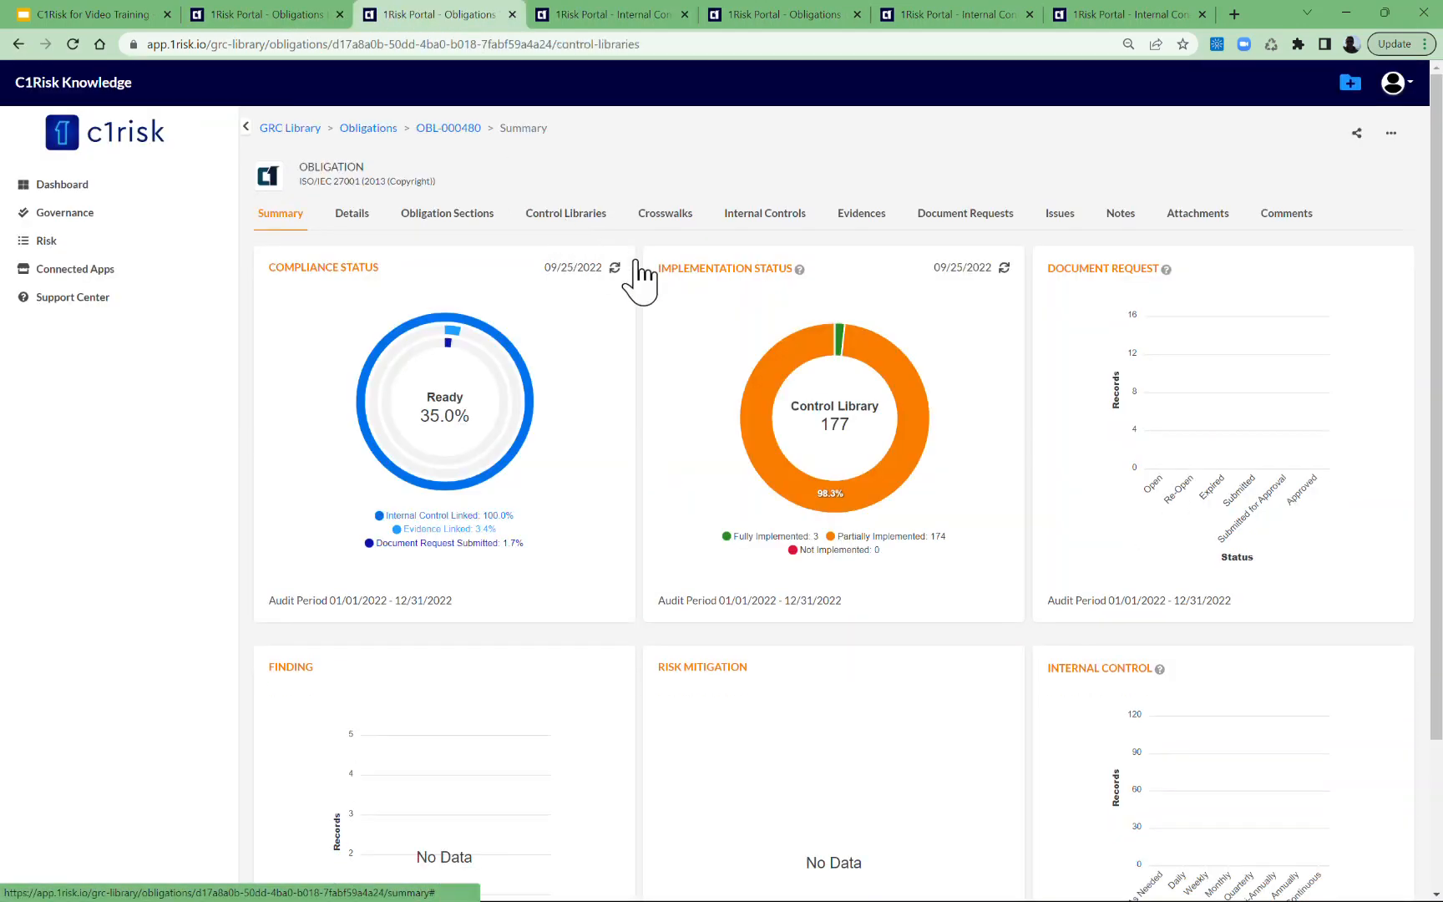
Show the control libraries of the ISO/IEC 27001 obligation and filter them by A09.
click(585, 219)
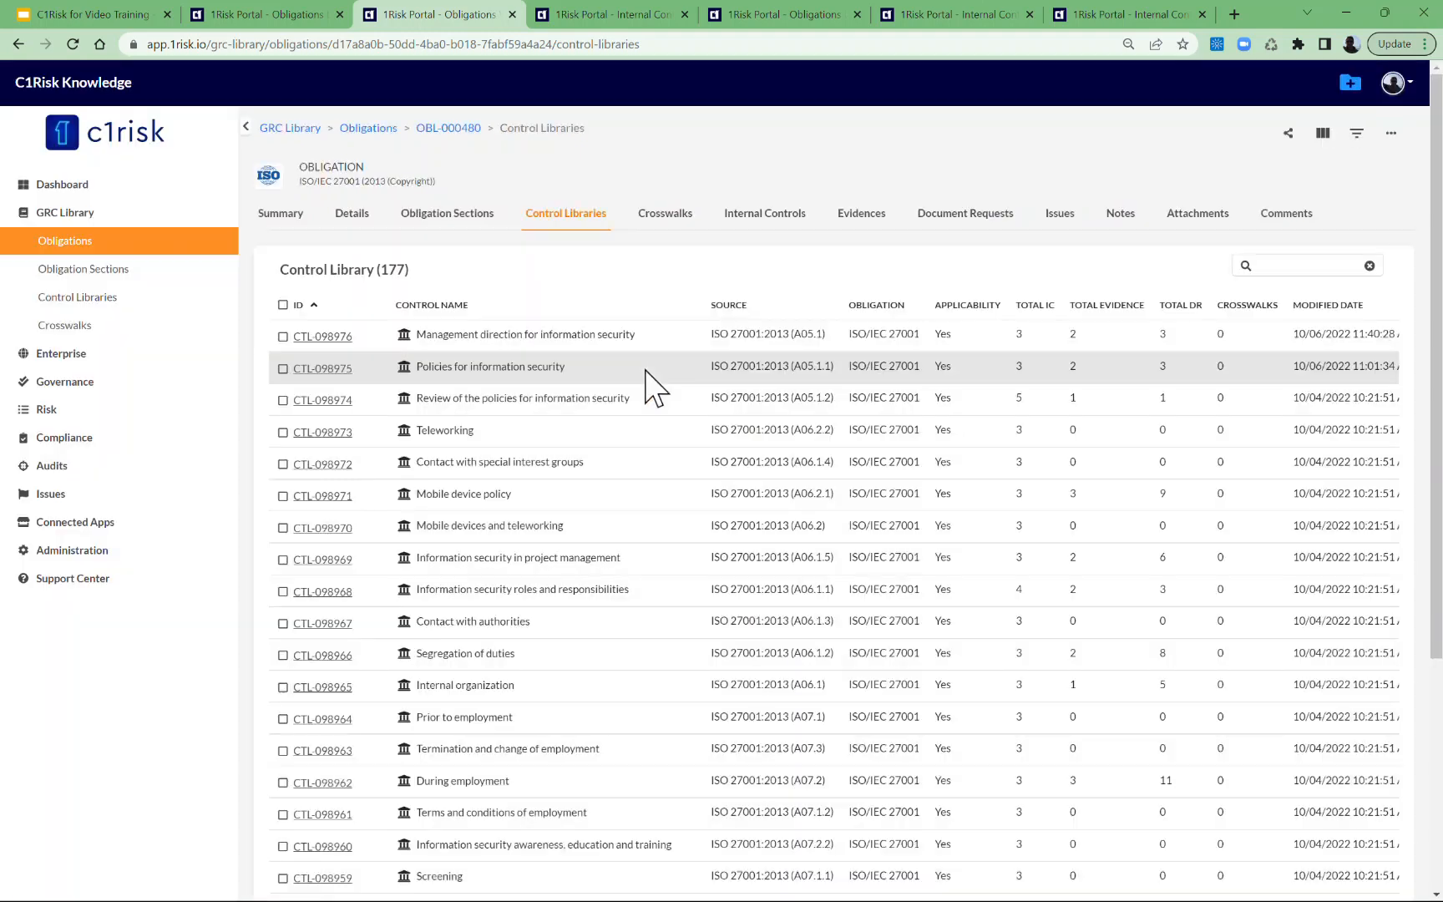
click(1275, 261)
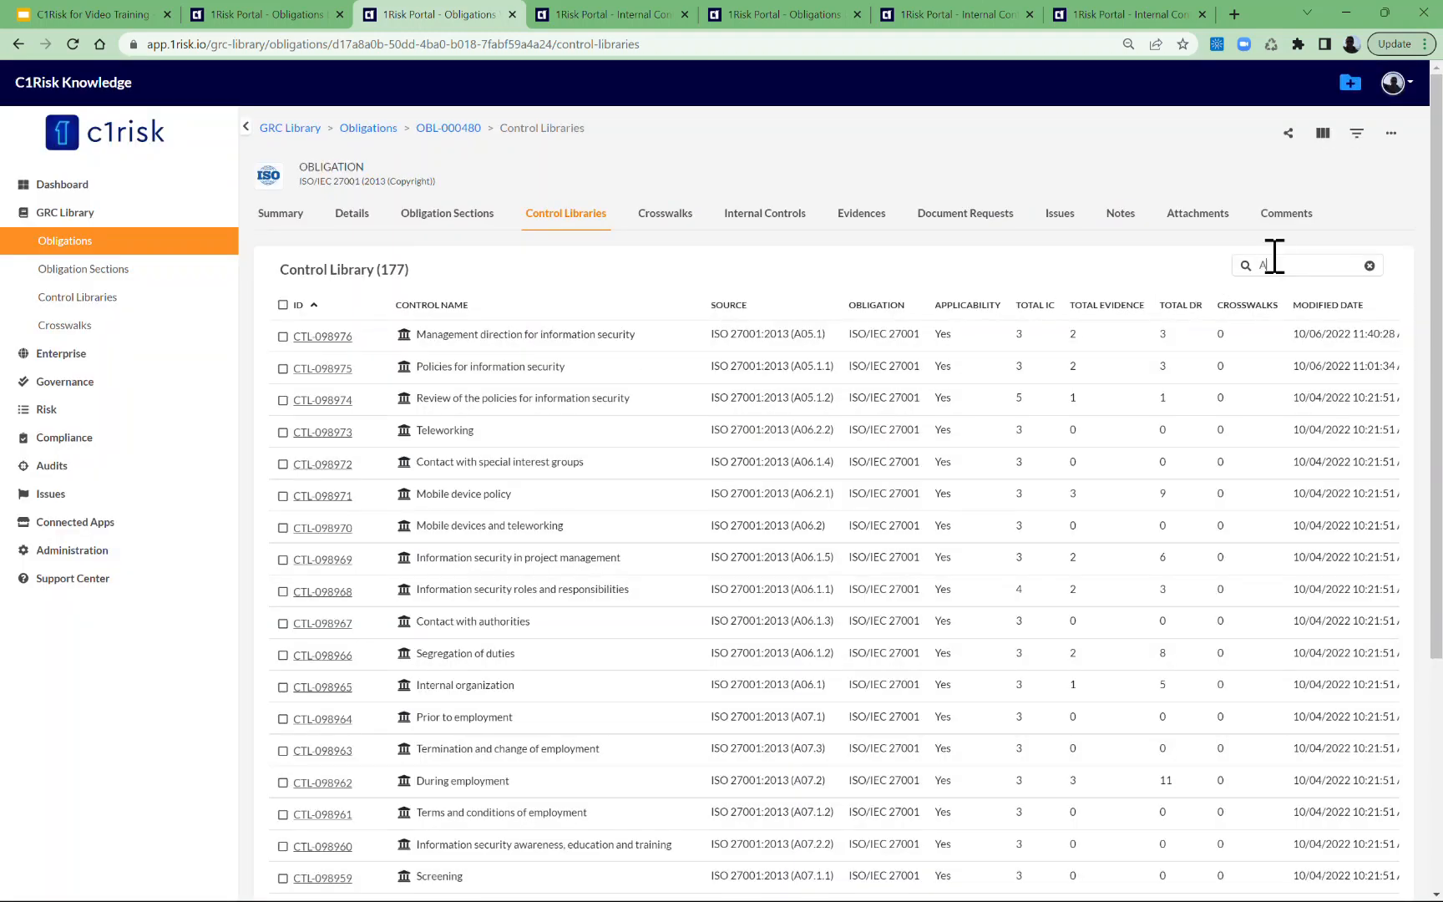
text(A09)
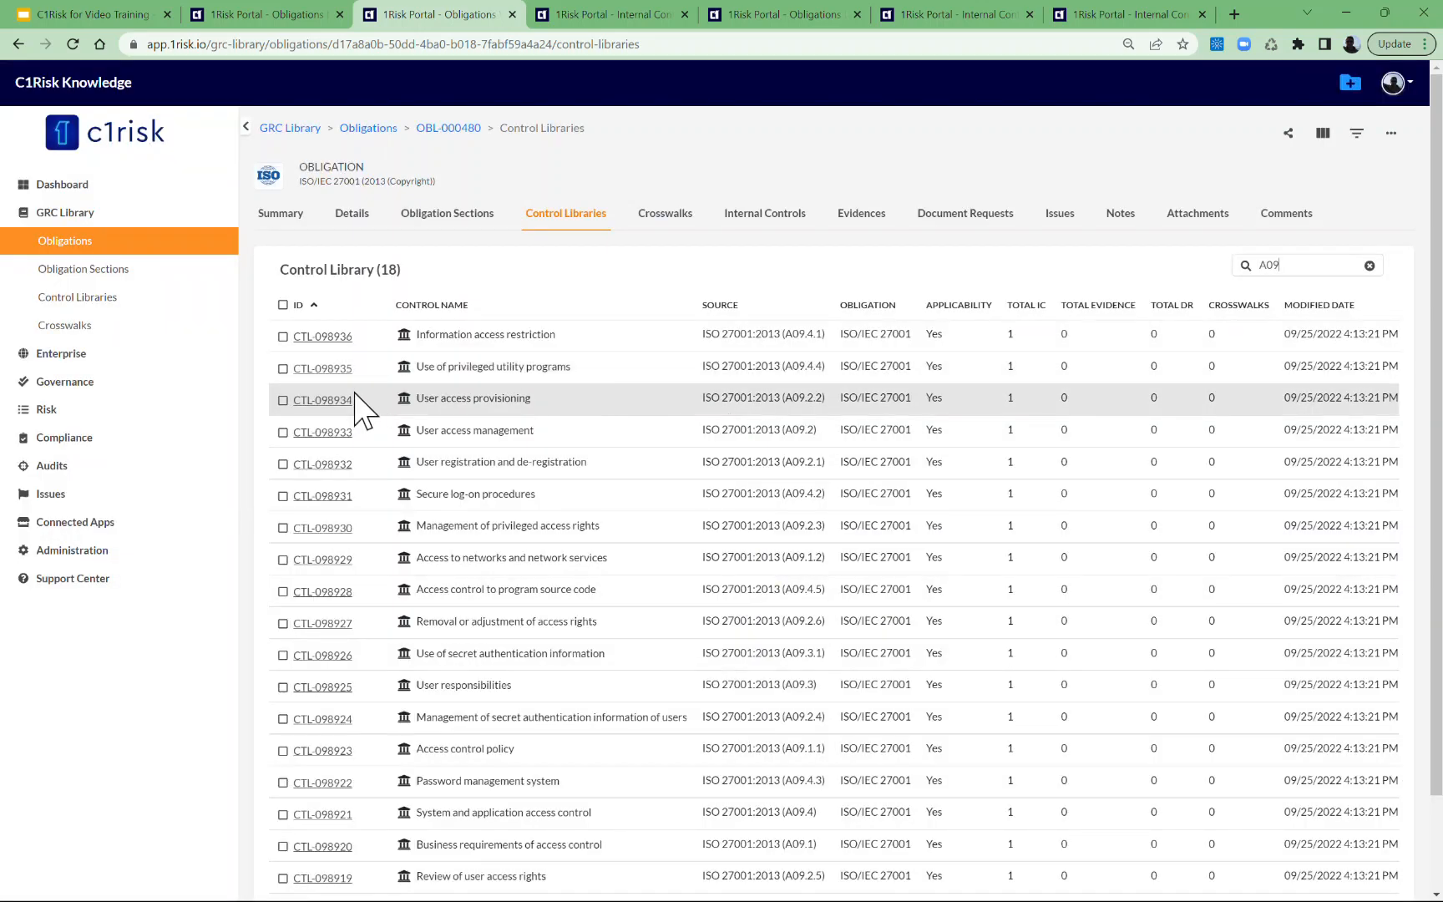
Open library controls CTL-098934 and CTL-098933 in separate browser tabs and view the details of User access provisioning.
middle_click(330, 403)
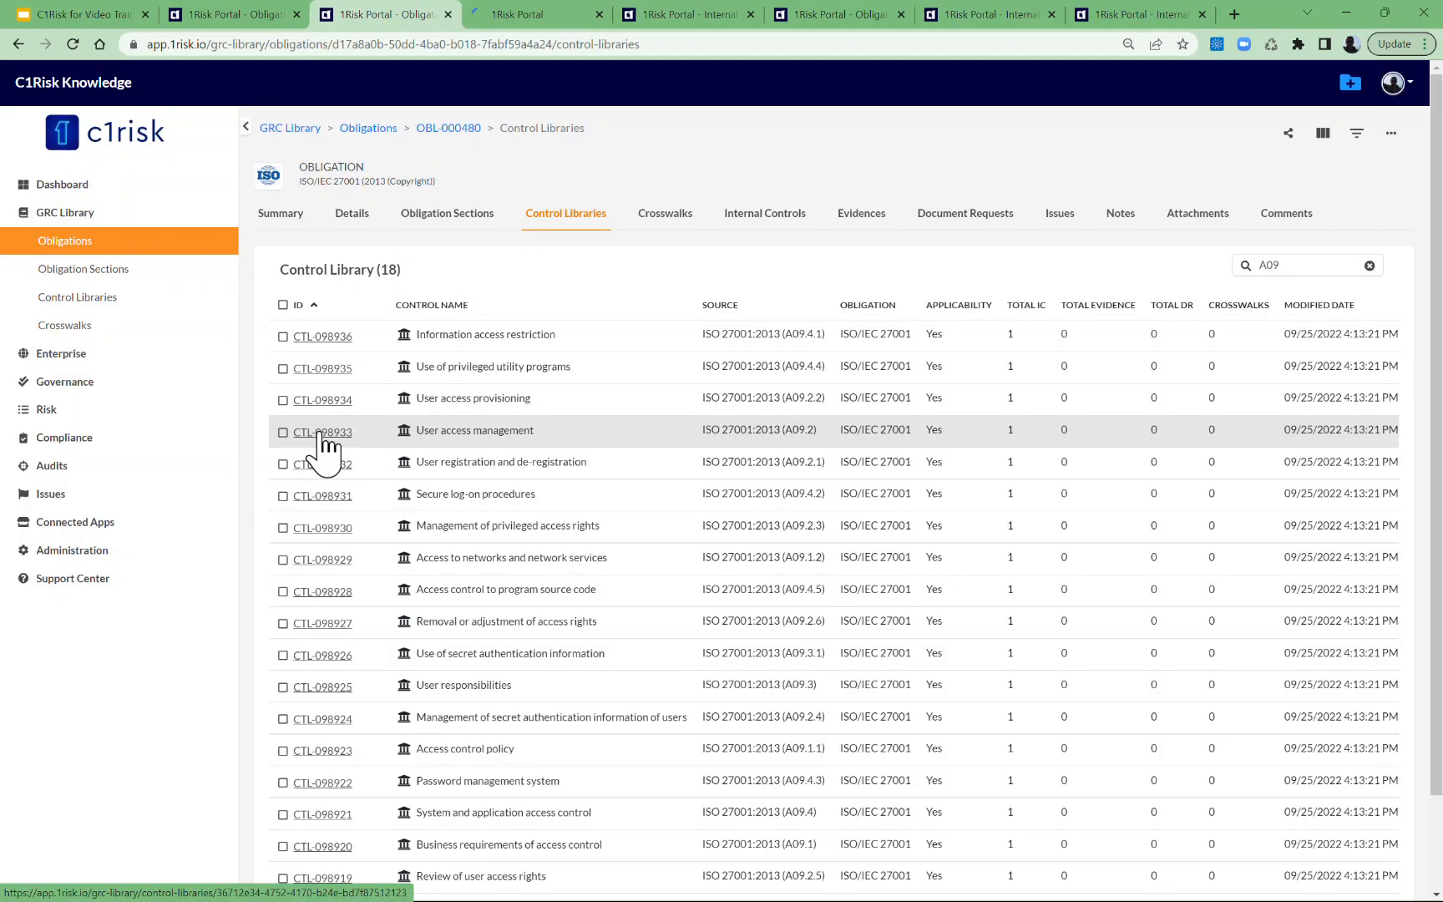
middle_click(322, 439)
click(471, 15)
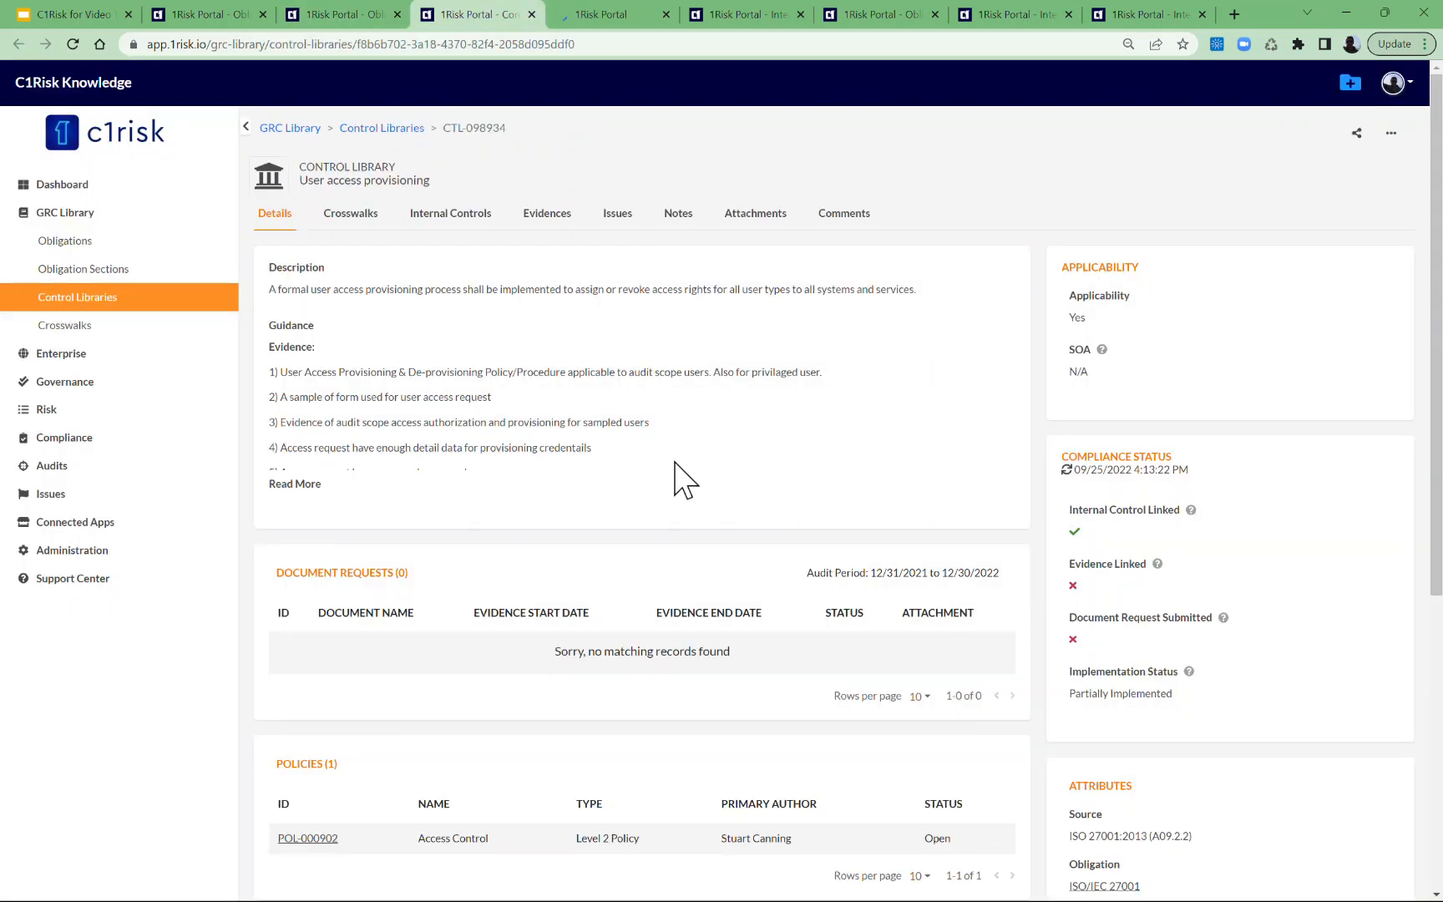